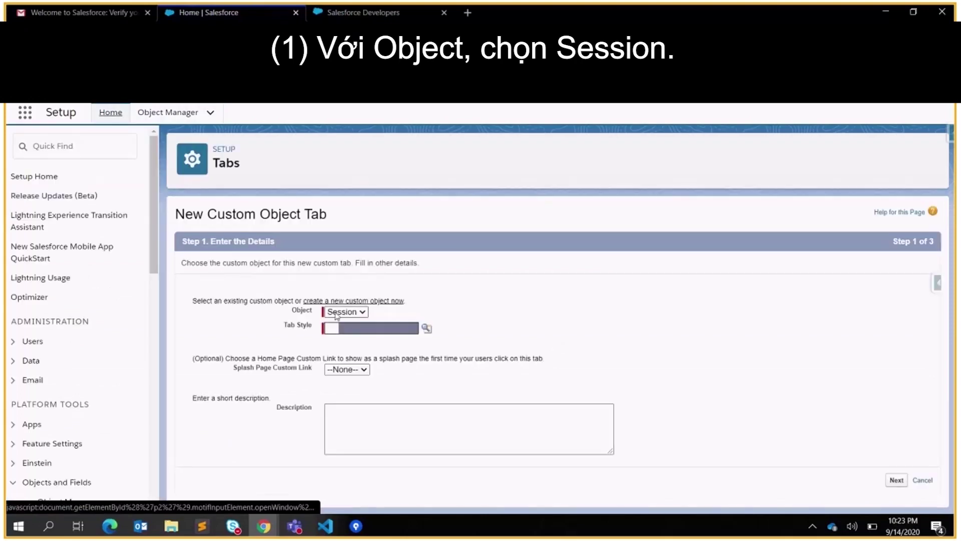
Choose the Session object for the new custom tab and give it the Cup tab style
left_click(345, 311)
left_click(348, 328)
left_click(427, 328)
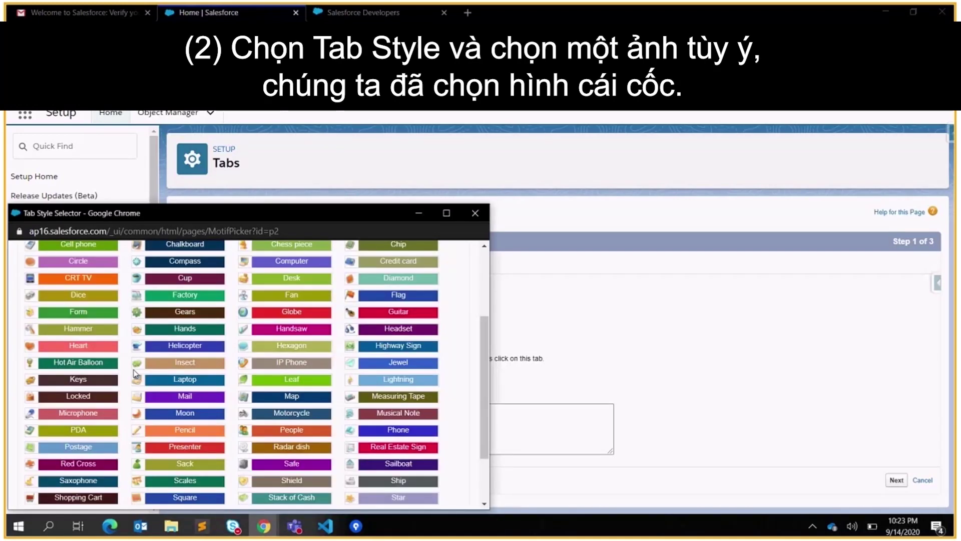
scroll(134, 373, "up", 1)
left_click(185, 337)
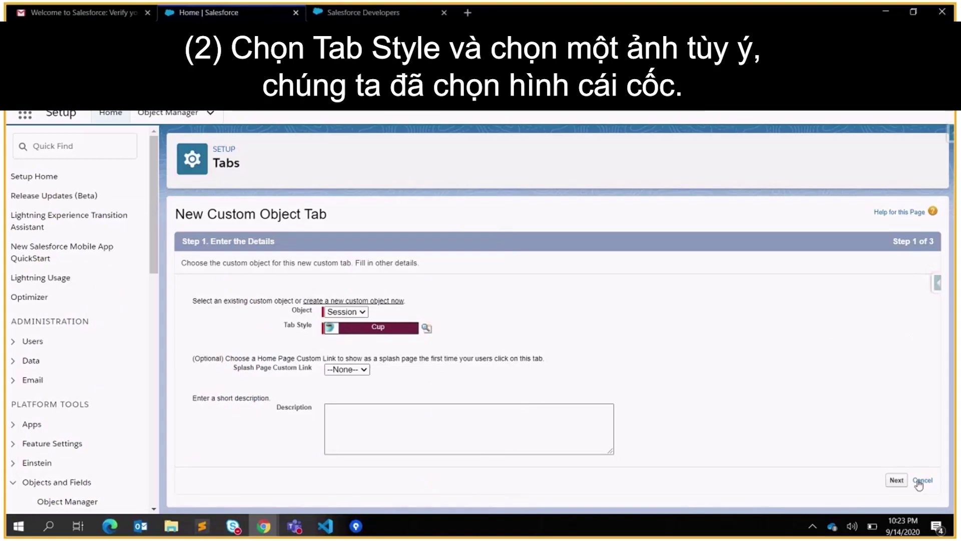
Advance through the Session tab wizard, keeping the Default On visibility for all profiles
left_click(896, 479)
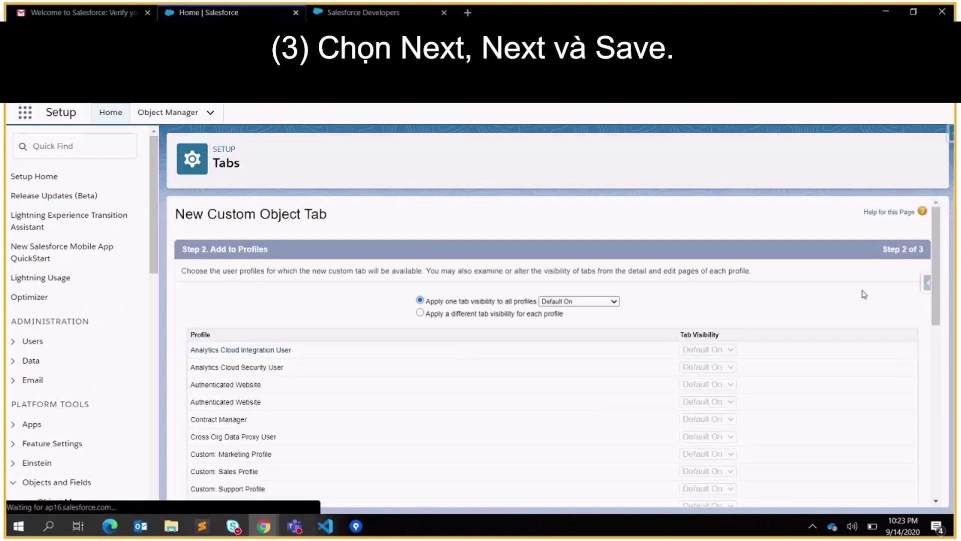
scroll(890, 315, "down", 10)
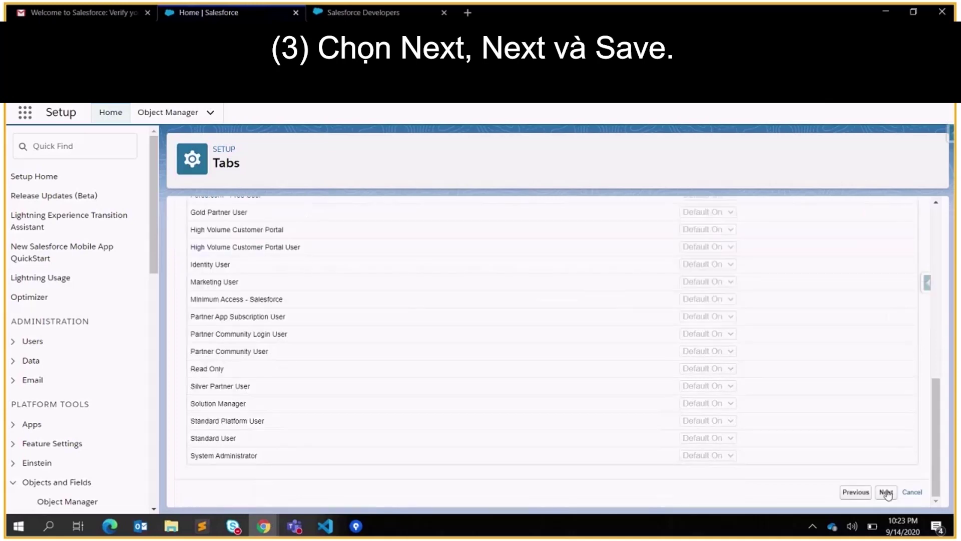
left_click(885, 492)
scroll(876, 280, "down", 5)
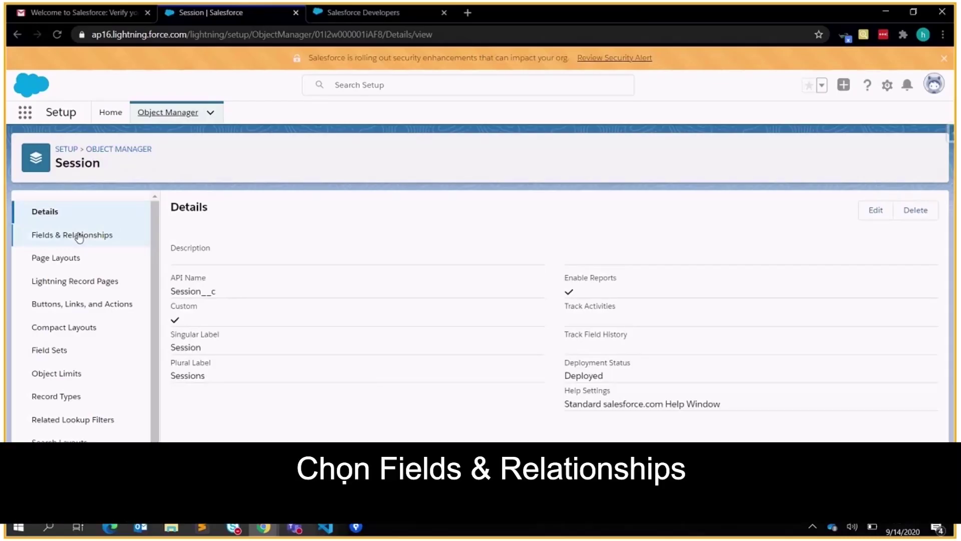
Start a new custom field on the Session object with the Picklist data type and continue to its details
left_click(74, 236)
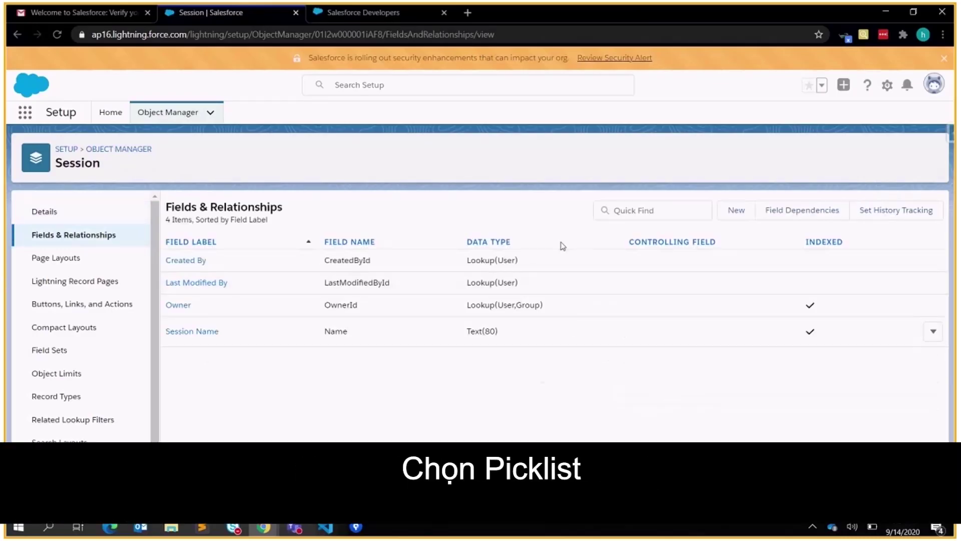
left_click(743, 217)
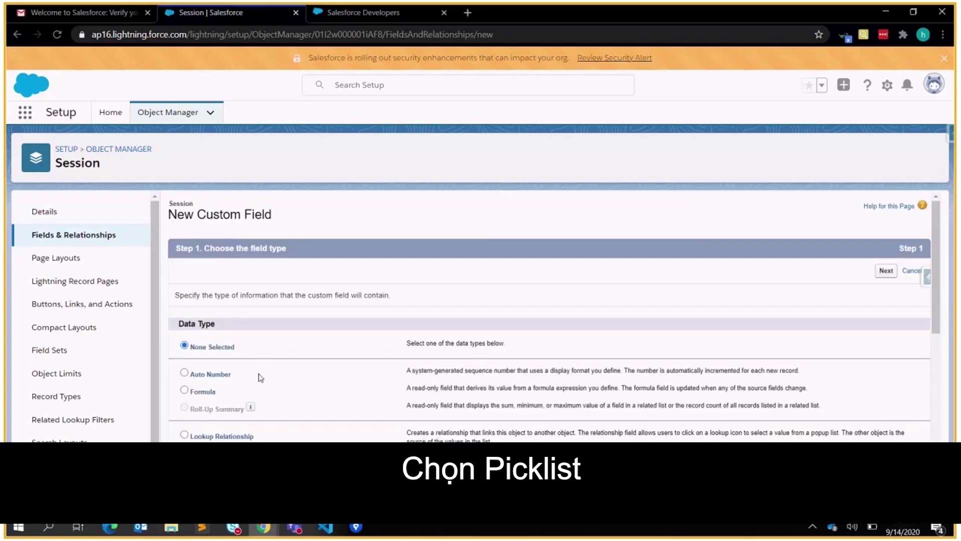
scroll(257, 375, "down", 3)
scroll(248, 369, "down", 3)
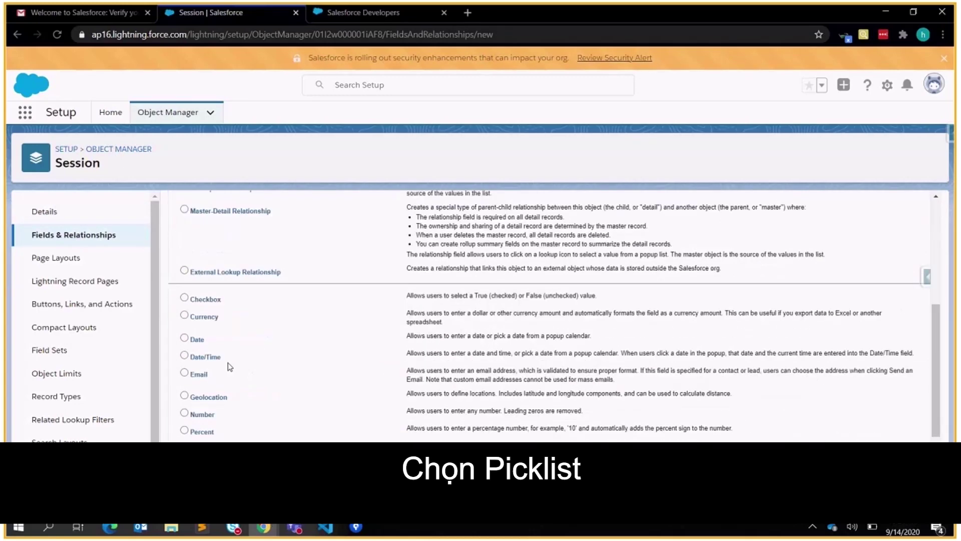
scroll(229, 366, "down", 3)
left_click(184, 340)
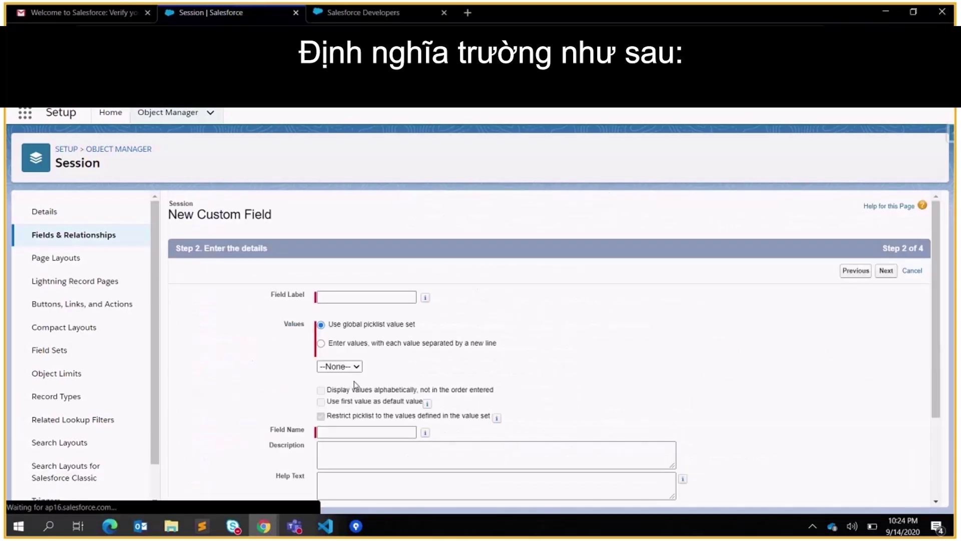
Set the new picklist field's label to Level
left_click(350, 296)
type("Level")
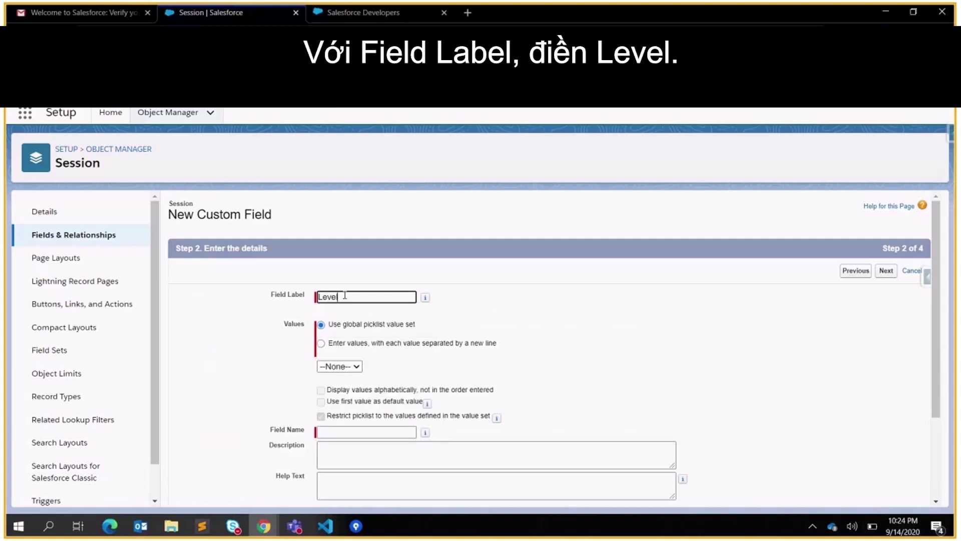
key("ctrl+a")
key("BackSpace")
type("Leve")
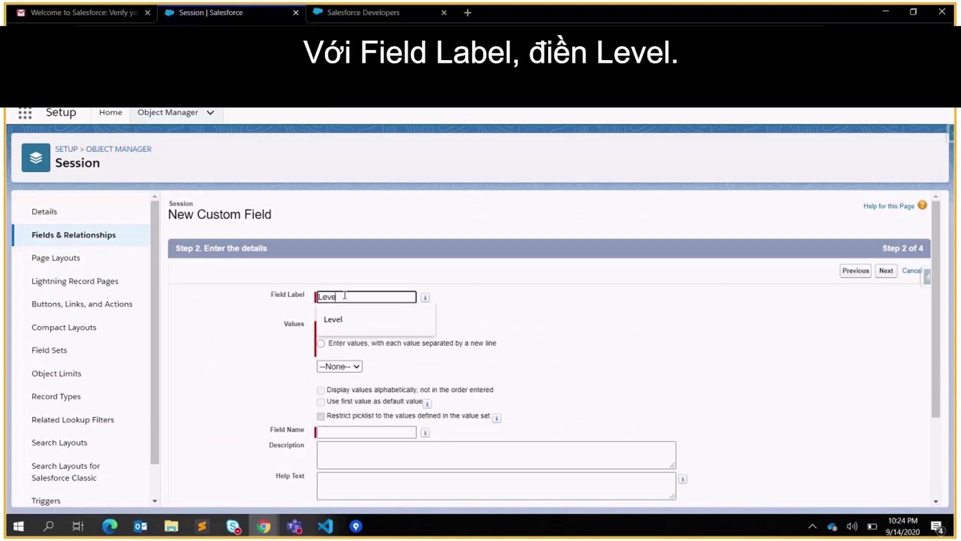
type("l")
Define the picklist's own values instead of a global value set: Beginner, Intermediate and Advanced, one per line
left_click(320, 343)
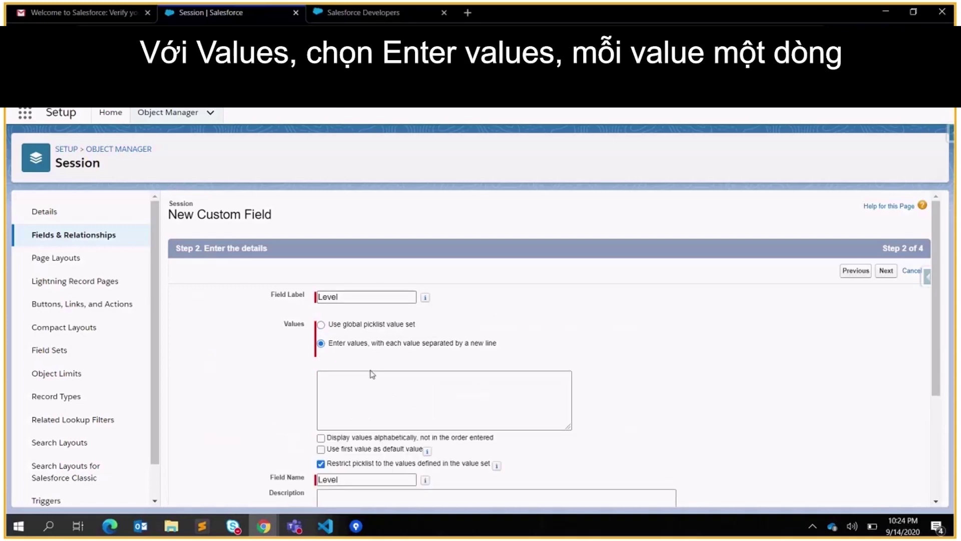
left_click(384, 380)
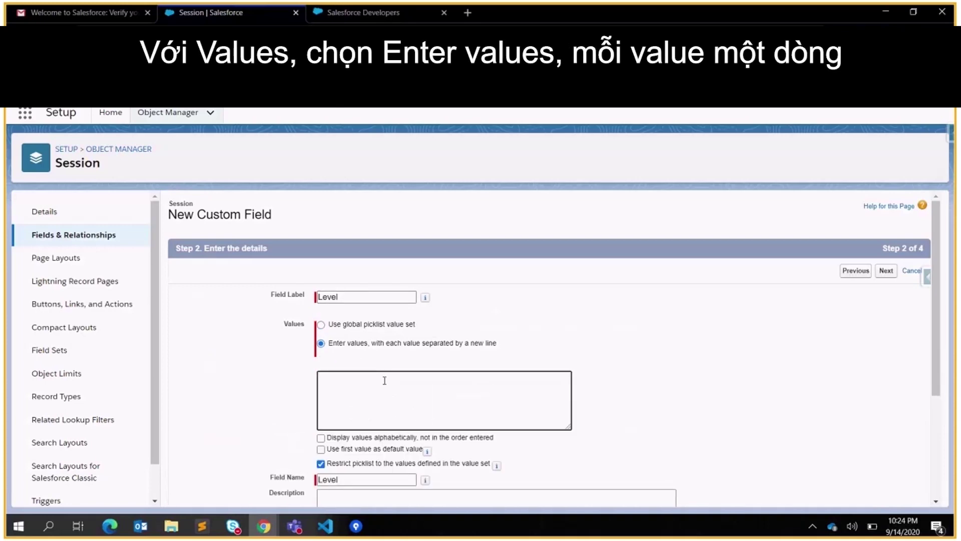
type("Beginner ")
type("Interme")
type("di")
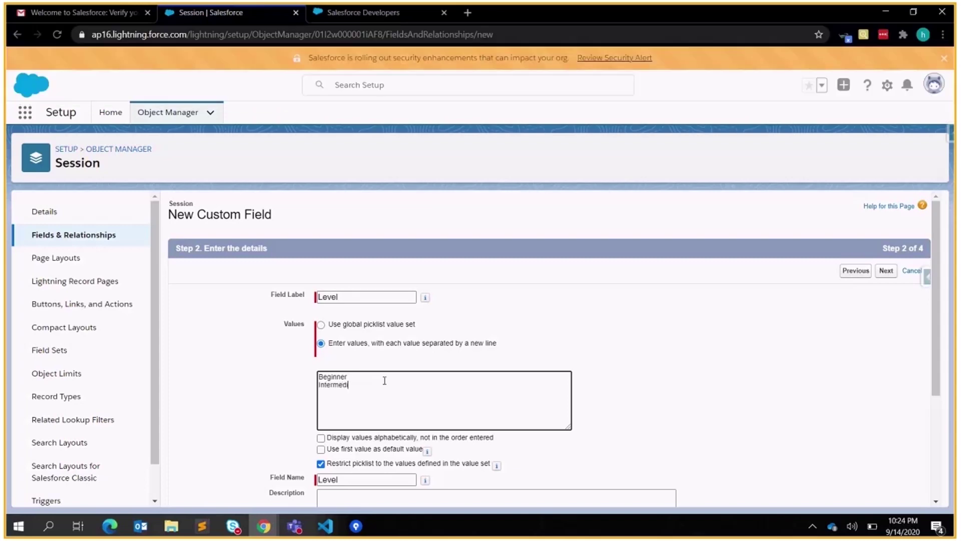
type("ate ")
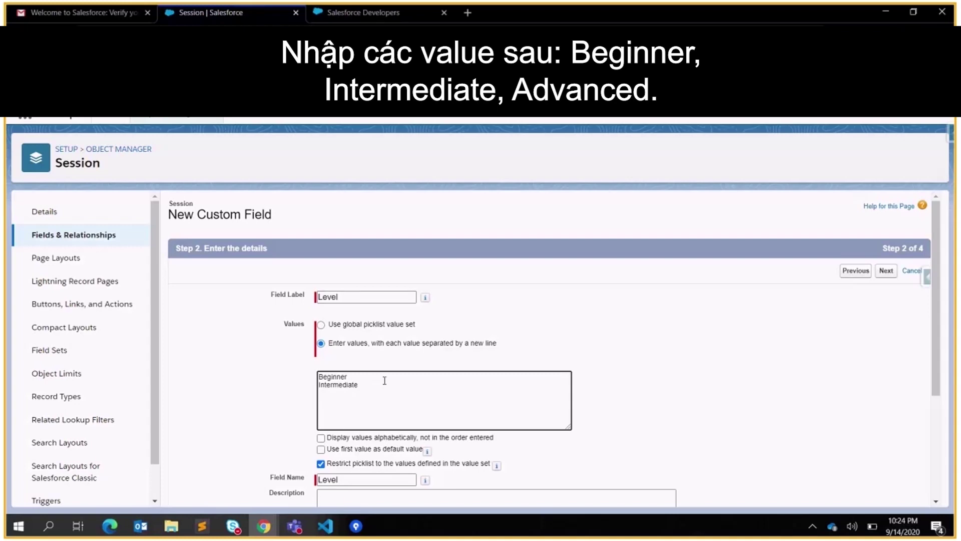
type("Advanced")
Always require a value in the Level field, and save it with default security and page layout, continuing to another new field
scroll(367, 352, "down", 3)
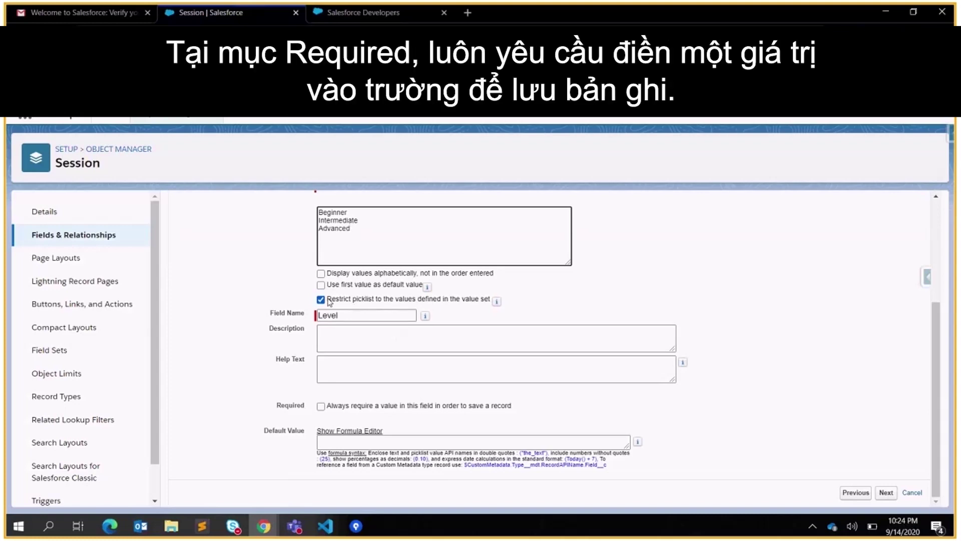
left_click(321, 406)
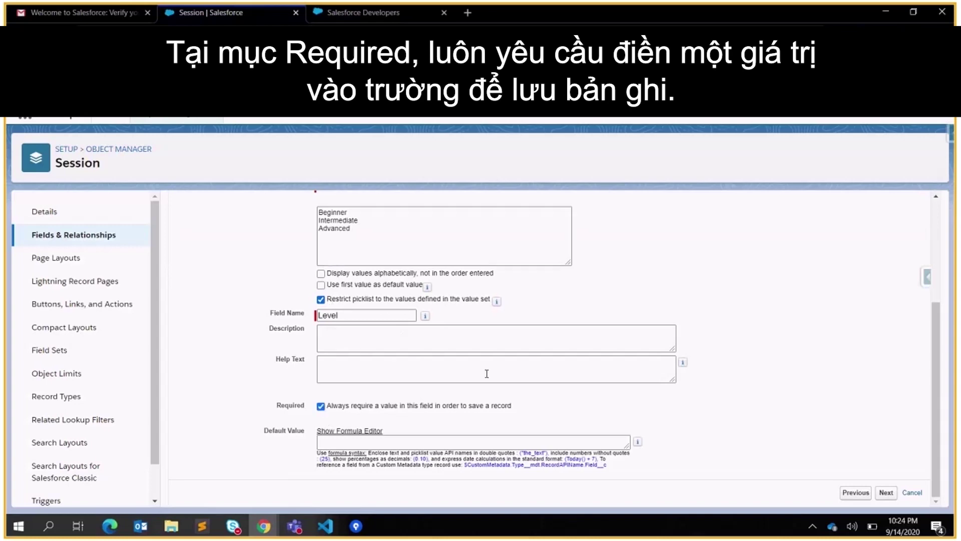
left_click(887, 493)
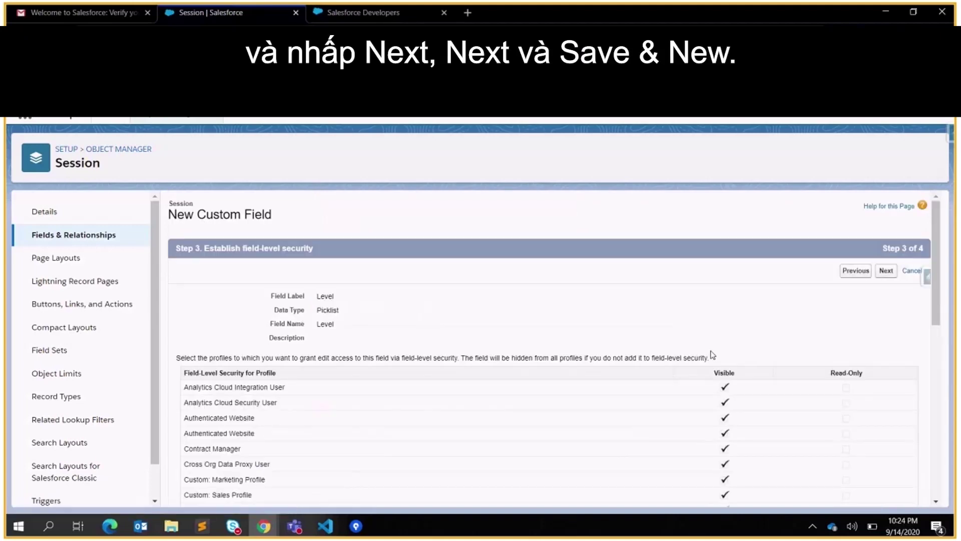
left_click(886, 271)
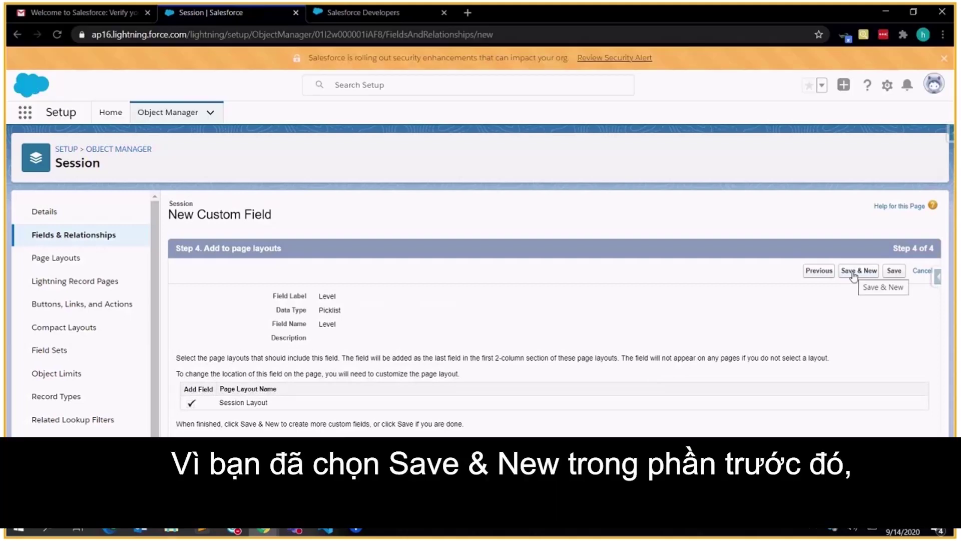
left_click(853, 272)
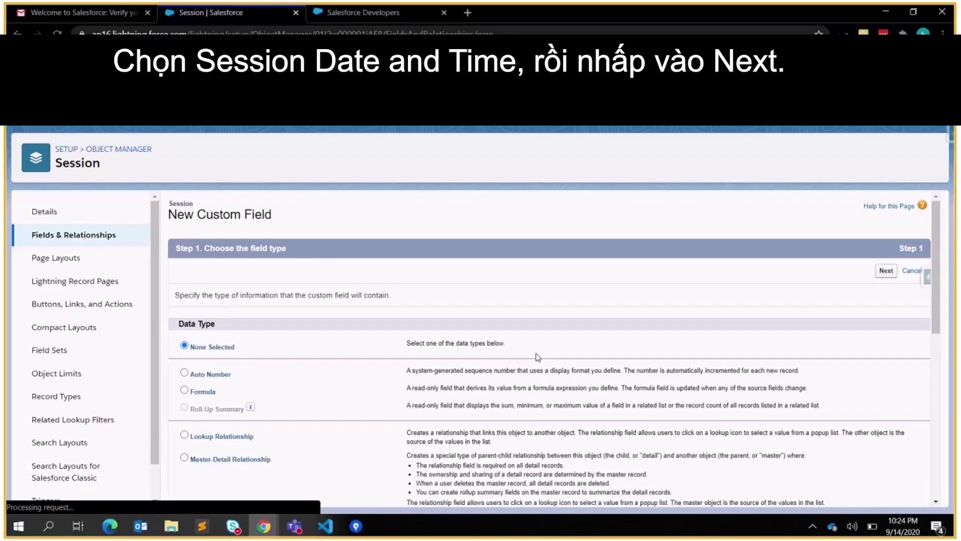
Choose Date/Time as the data type of the new Session field and continue to its details
scroll(240, 389, "down", 4)
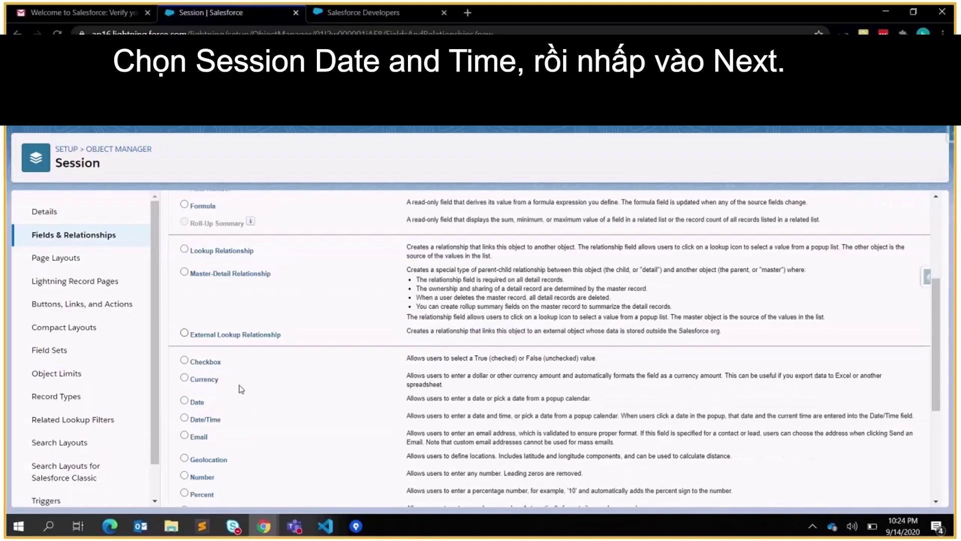
left_click(201, 420)
scroll(880, 308, "down", 1)
scroll(880, 308, "down", 4)
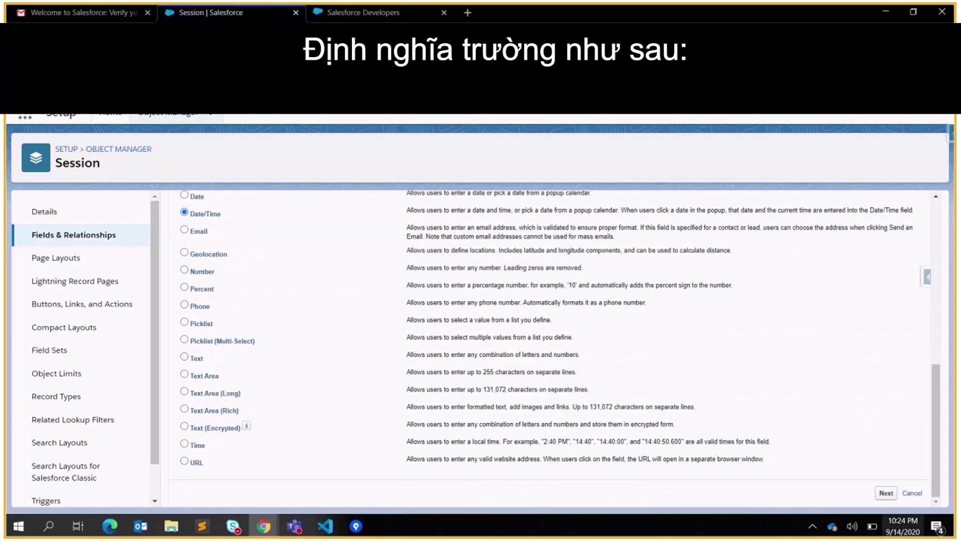
left_click(885, 493)
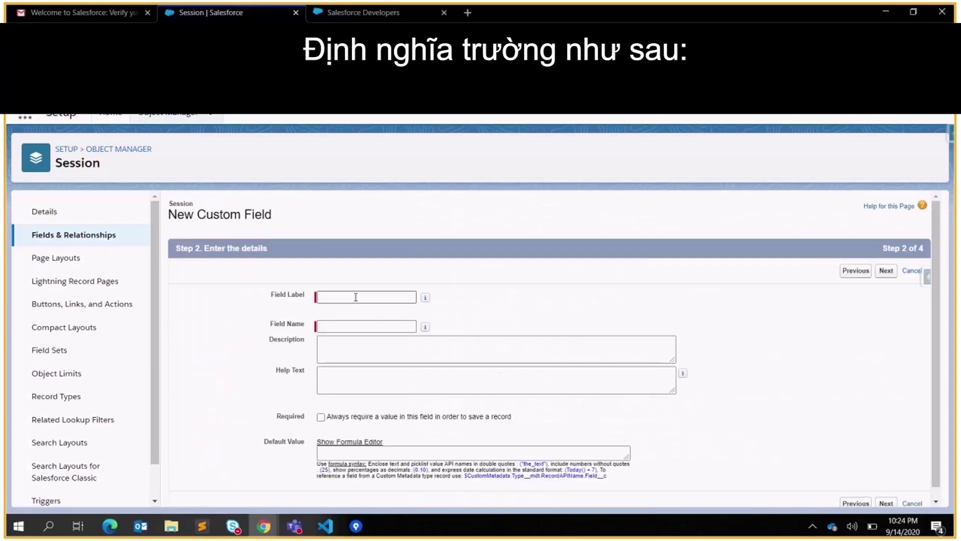
Label the date/time field Session Date & Time, with the field name Session_Date_Time
left_click(356, 297)
left_click(355, 296)
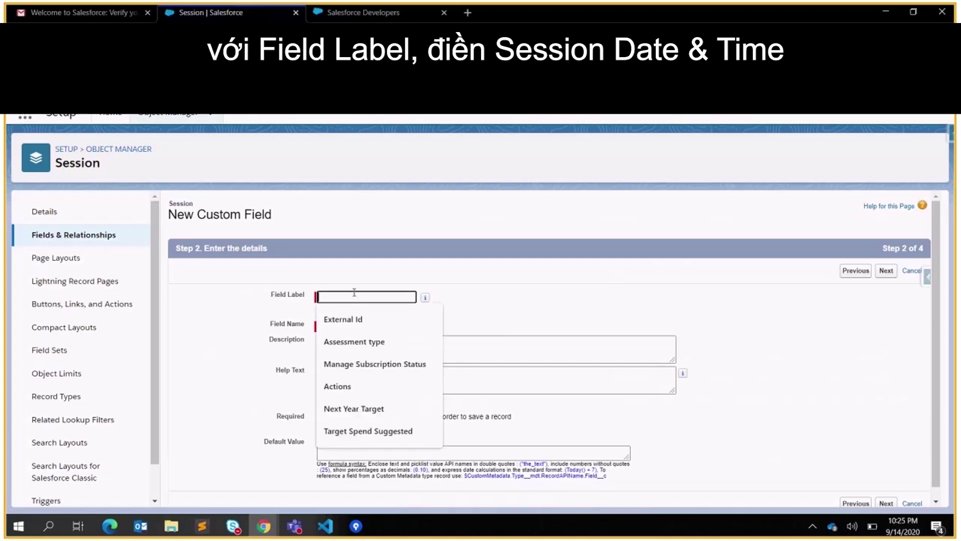
type("Session Date & Time")
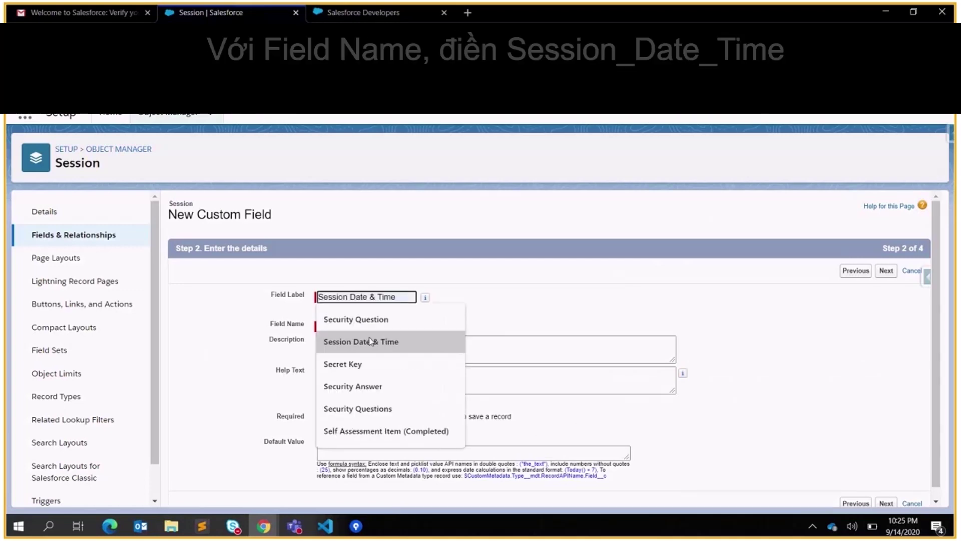
left_click(368, 338)
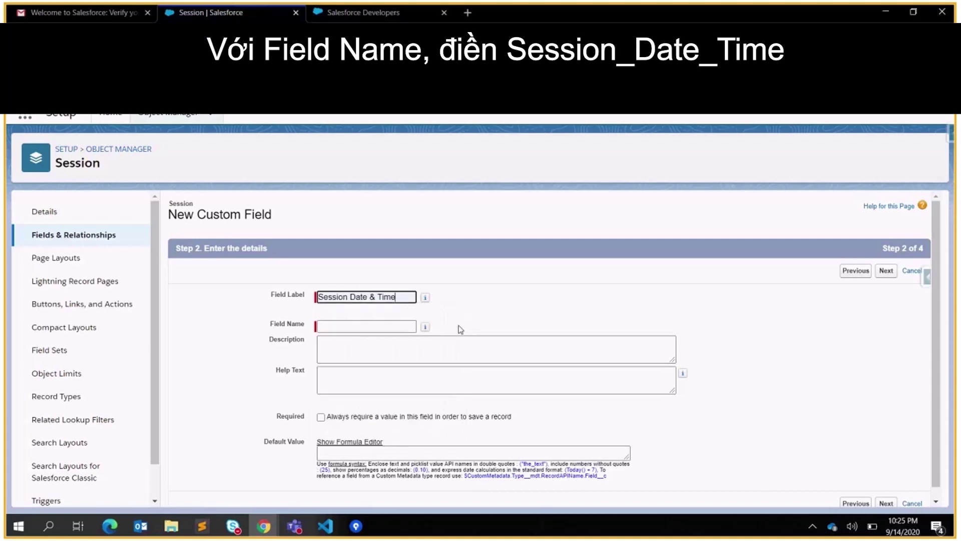
left_click(460, 329)
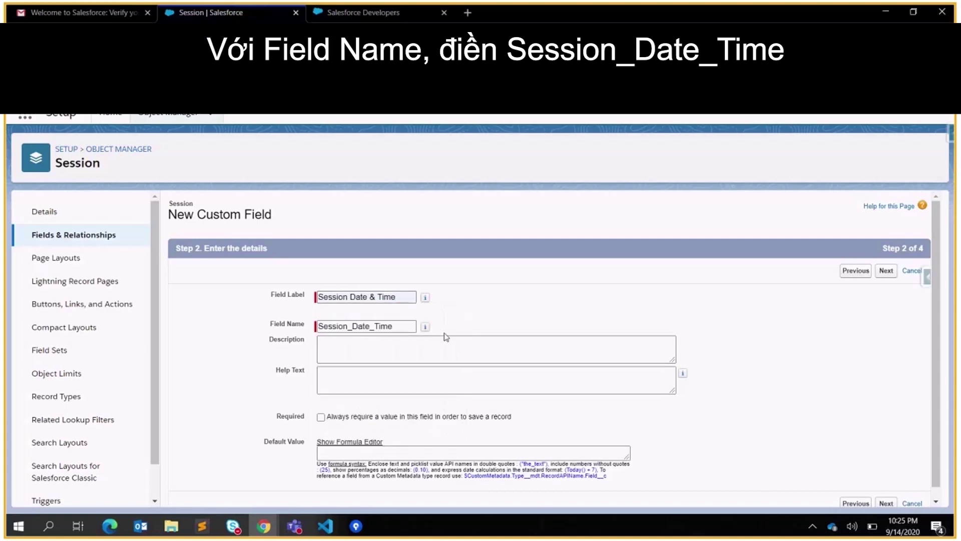
left_click(408, 365)
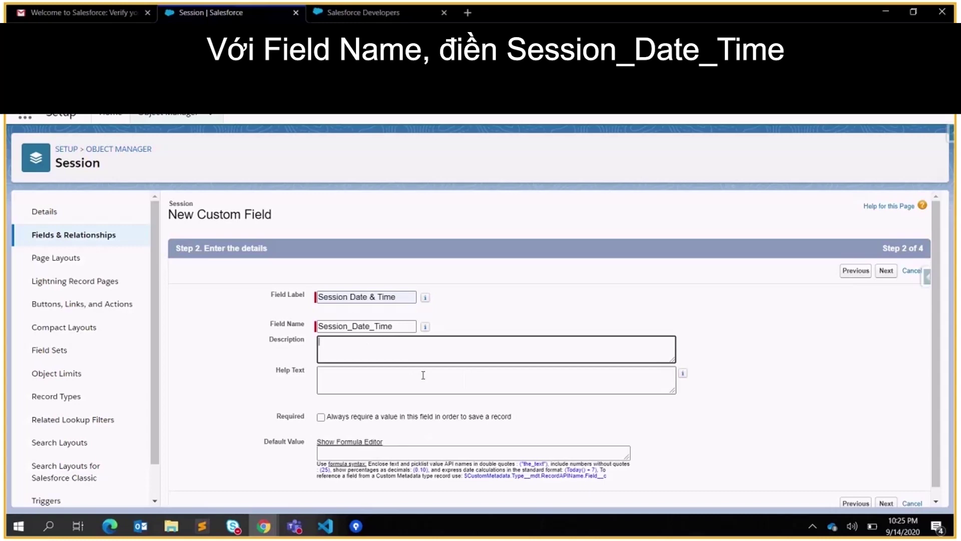
Save the Session Date & Time field with the default field-level security and the Session Layout page layout
left_click(891, 270)
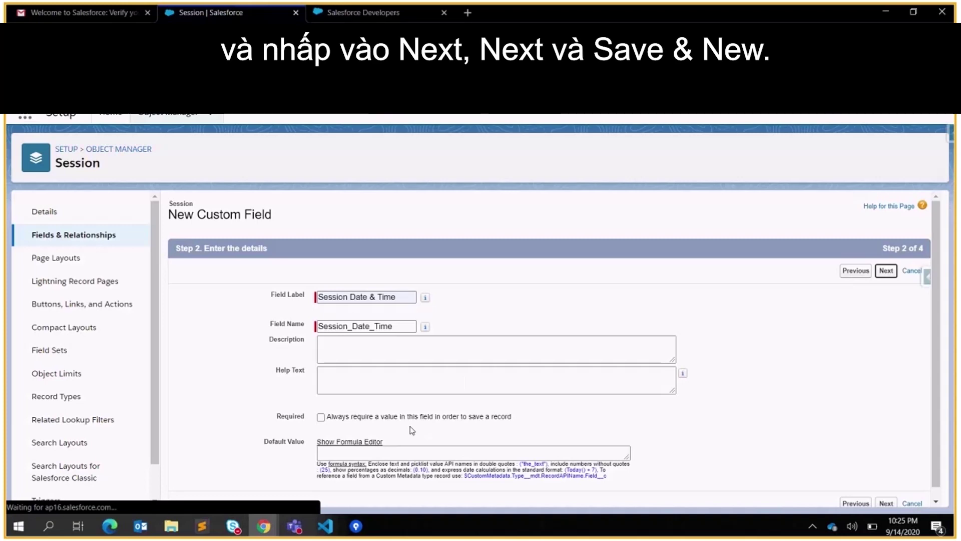
left_click(887, 271)
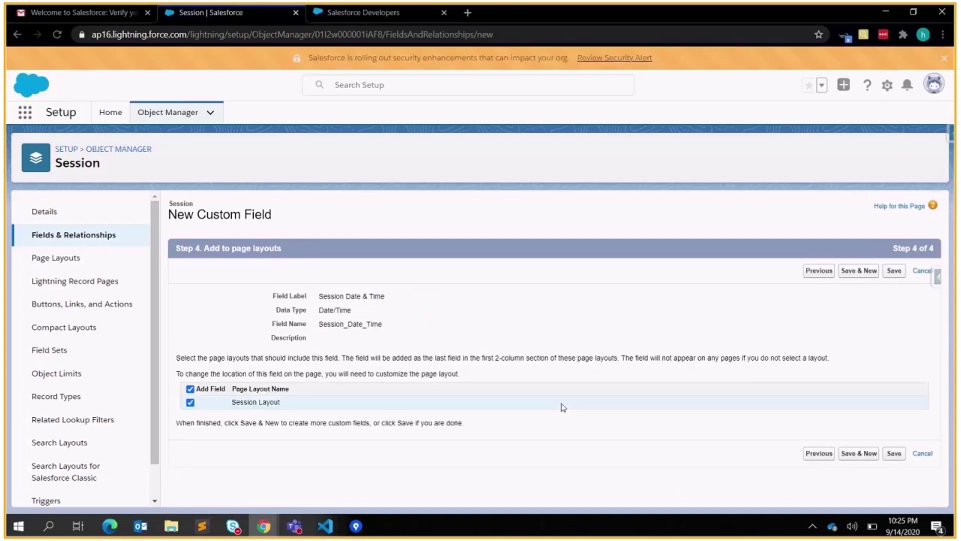
left_click(897, 272)
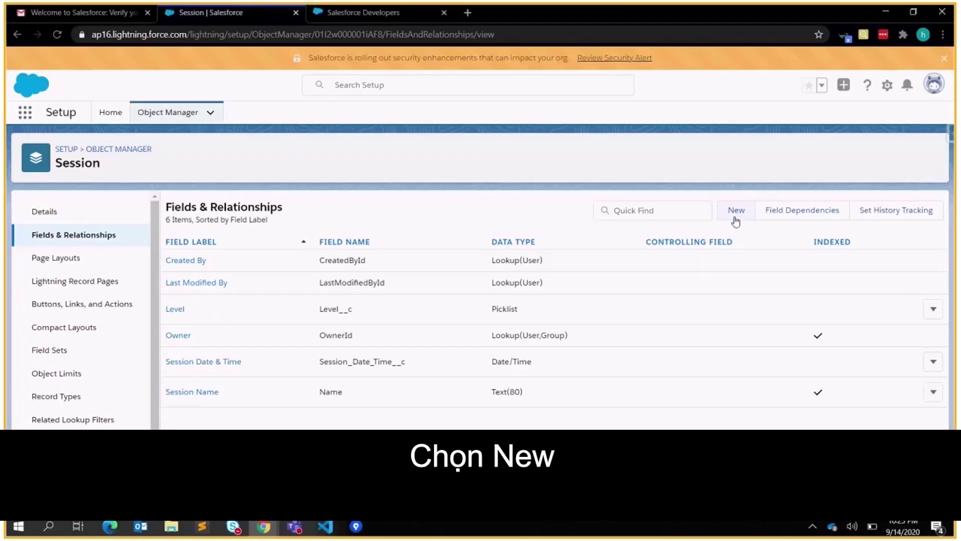
Start another custom field on Session with the Text Area (Long) data type and label it Description
left_click(735, 215)
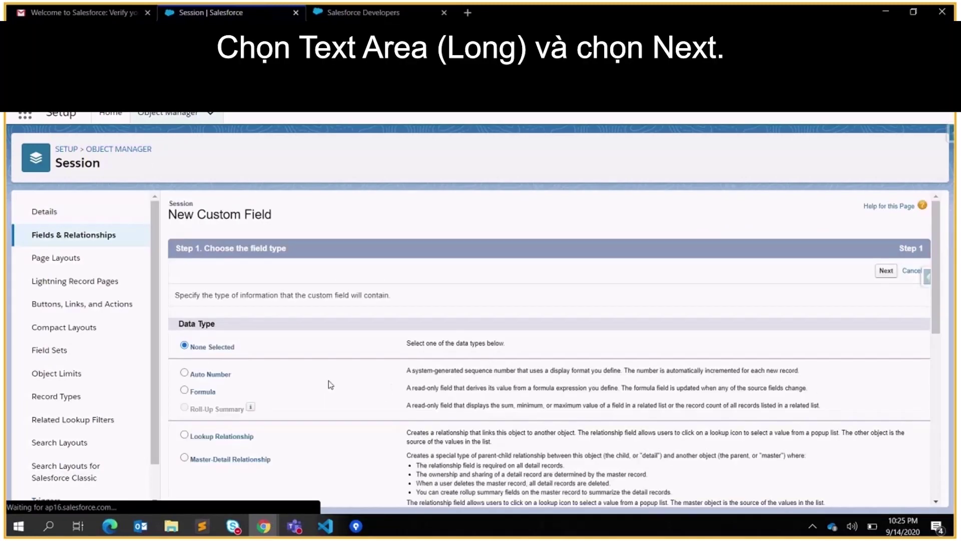
scroll(330, 384, "down", 5)
left_click(215, 393)
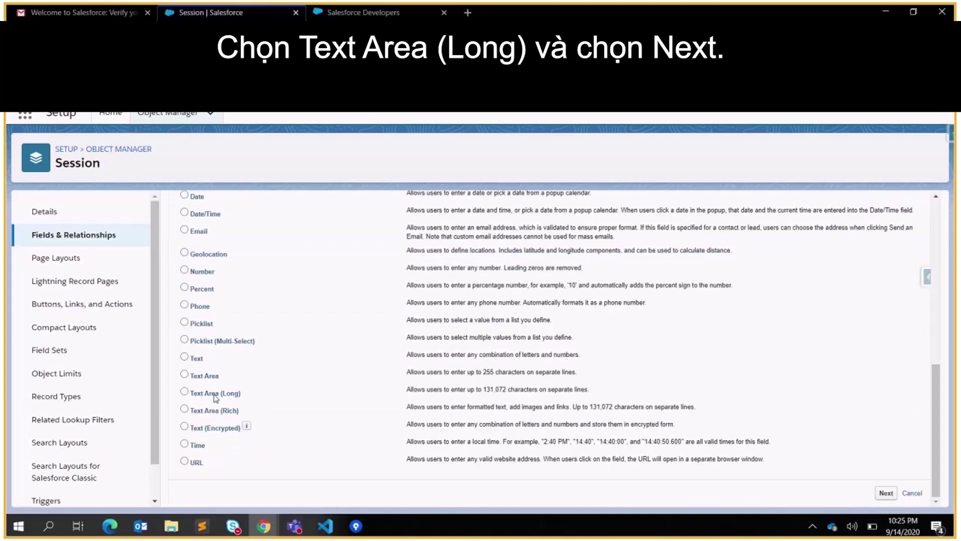
left_click(885, 495)
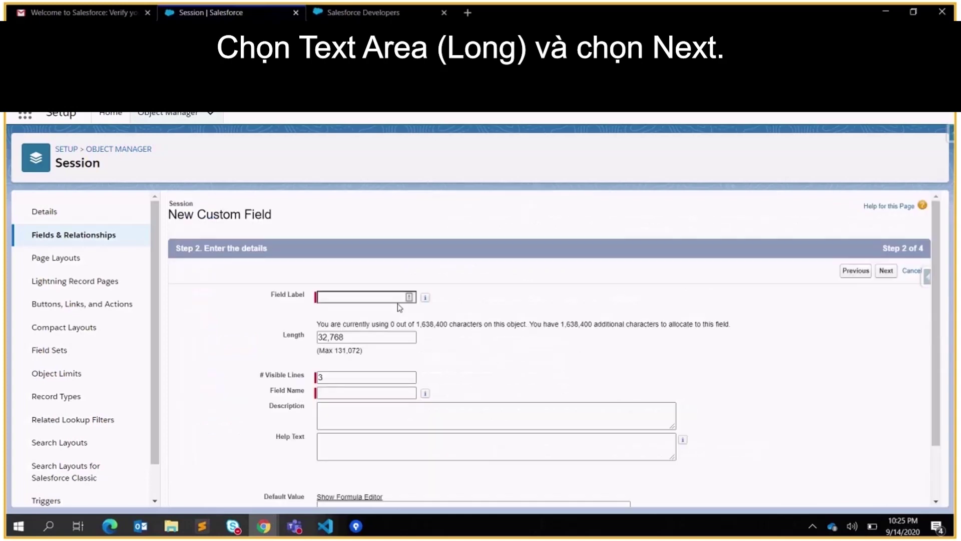
type("Description")
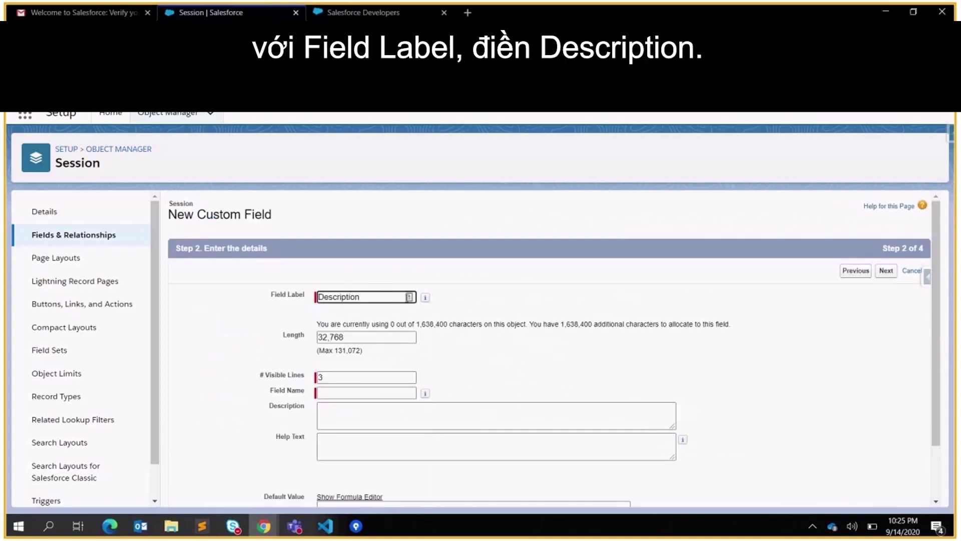
Set the Description field's length to 131000 with 3 visible lines and field name Description, and continue to field-level security
left_click(463, 299)
left_click(389, 338)
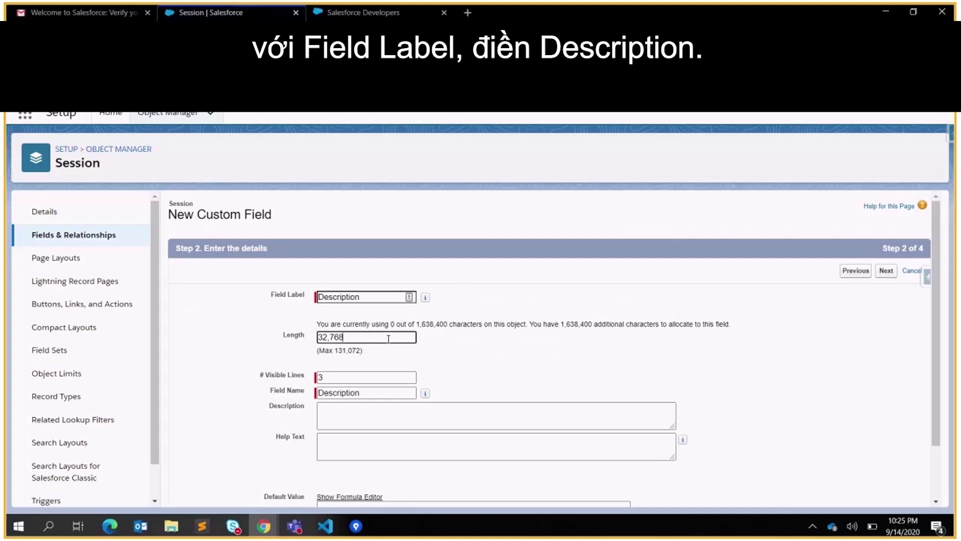
key("ctrl+a")
type("101000")
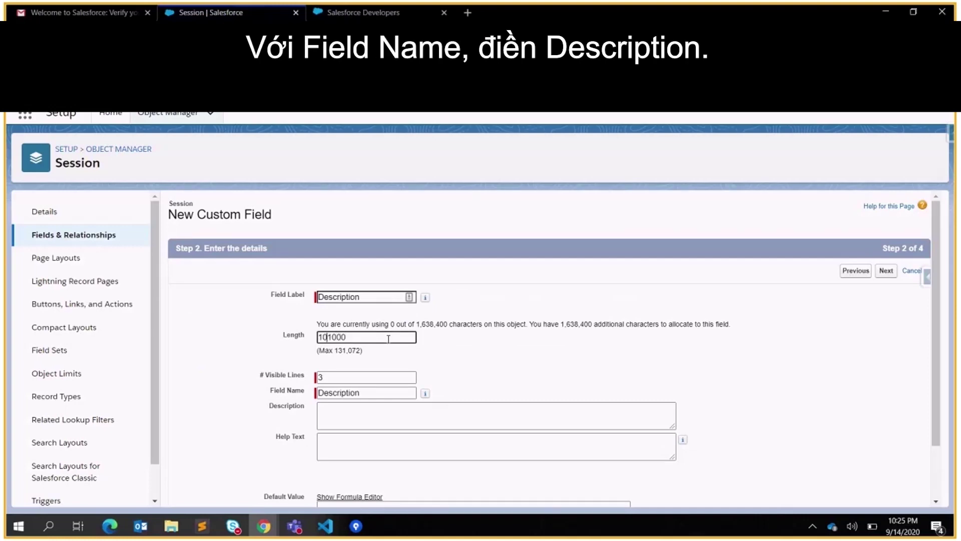
key("BackSpace")
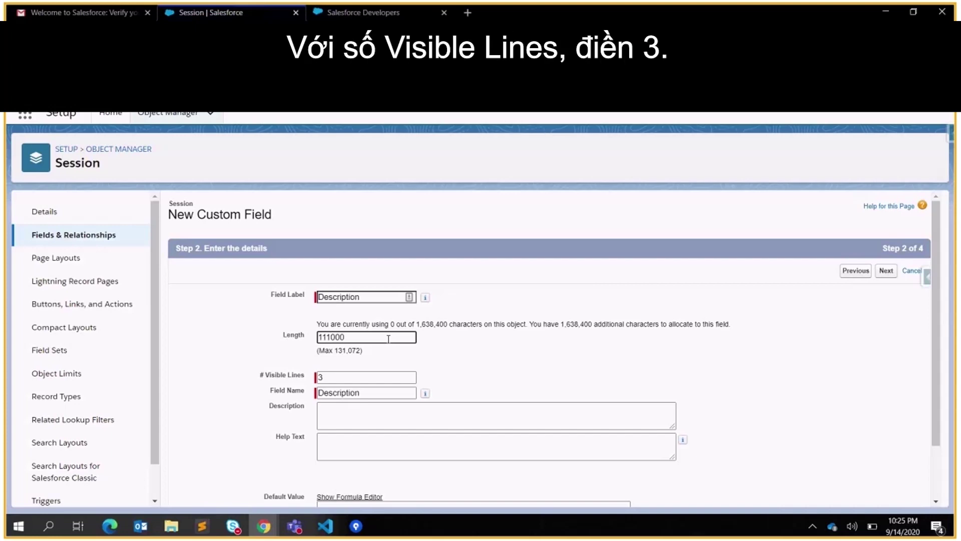
key("BackSpace")
type("3")
left_click(349, 437)
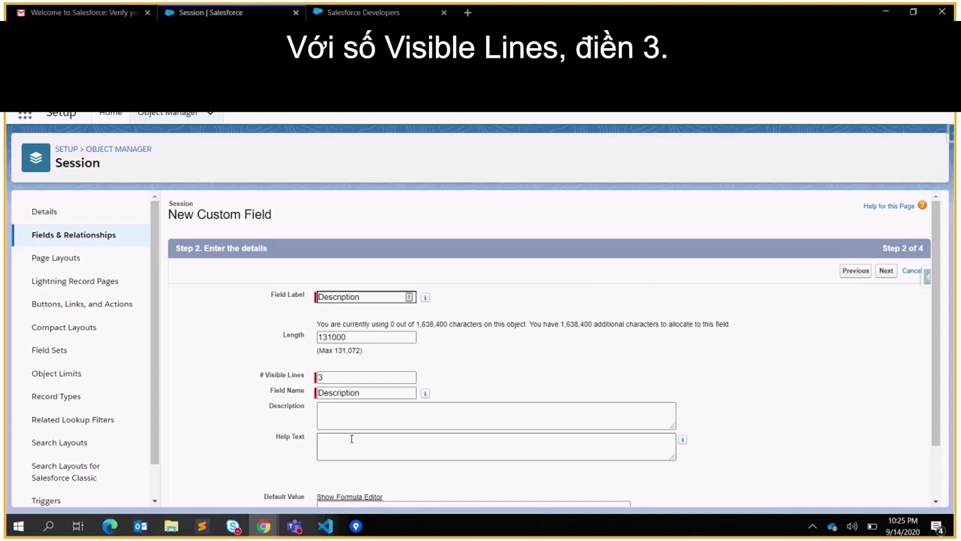
left_click(381, 380)
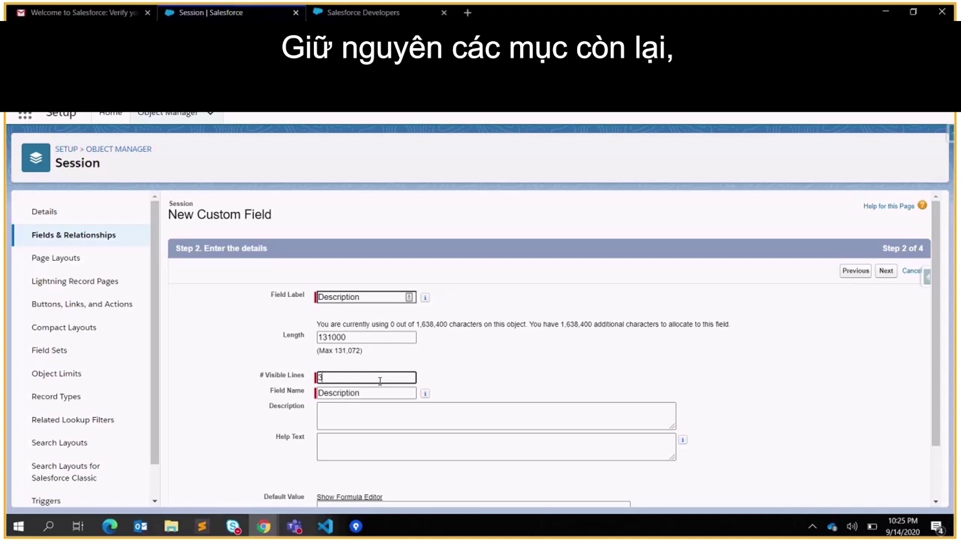
left_click(885, 270)
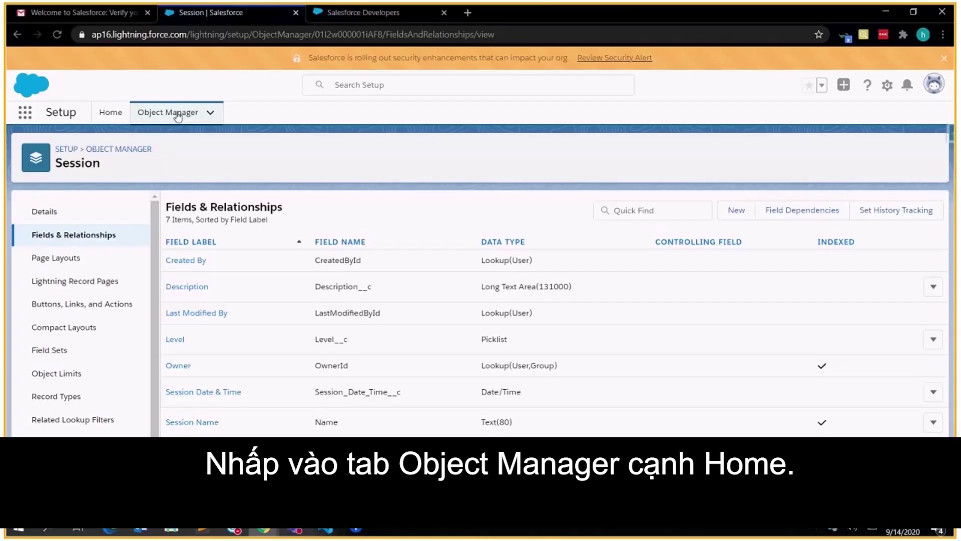
Start a new custom object in Object Manager with label Speaker, plural label Speakers and object name Speaker
left_click(177, 115)
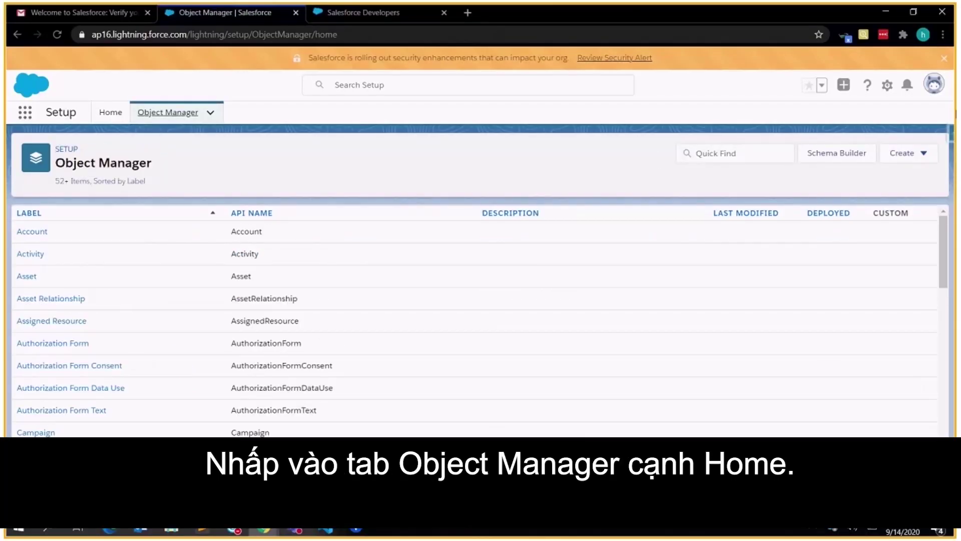
left_click(906, 153)
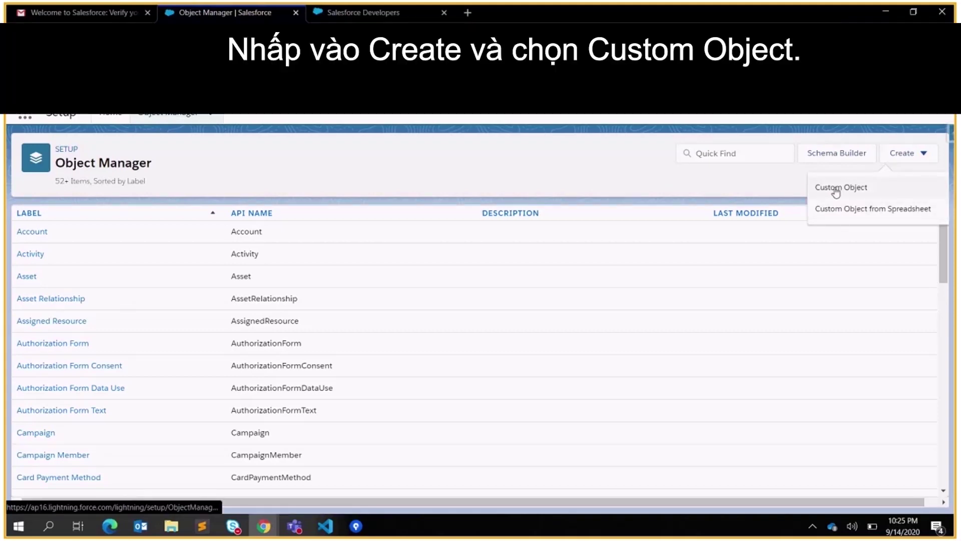
left_click(836, 190)
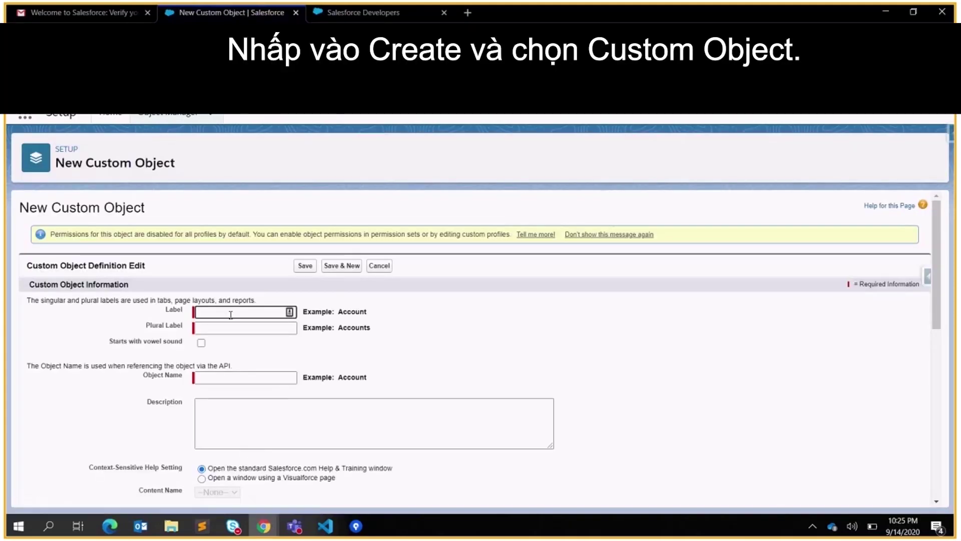
left_click(230, 315)
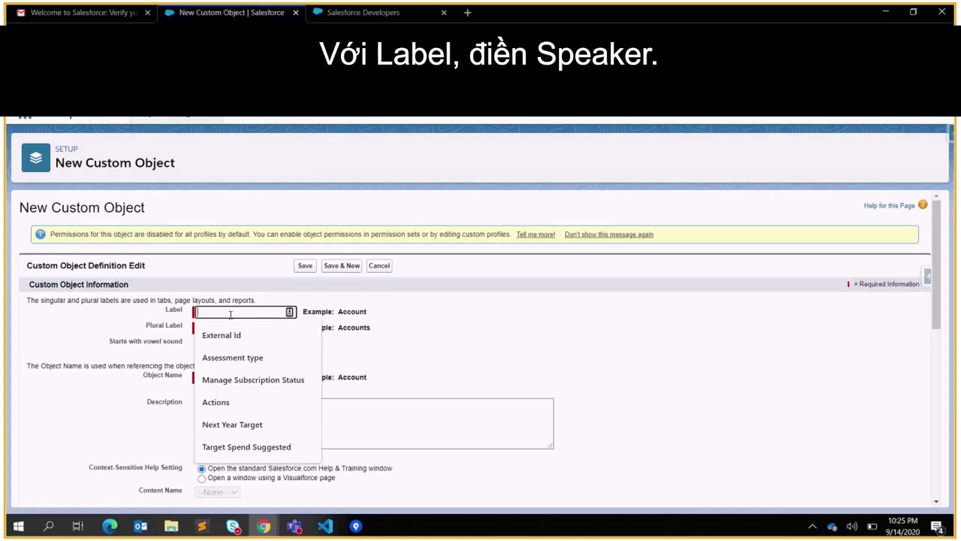
type("Sp")
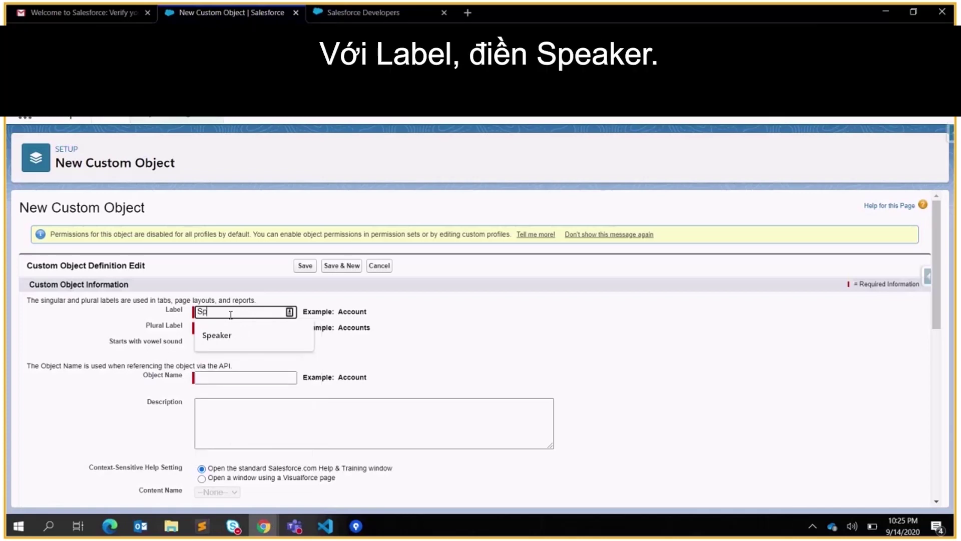
type("eaker")
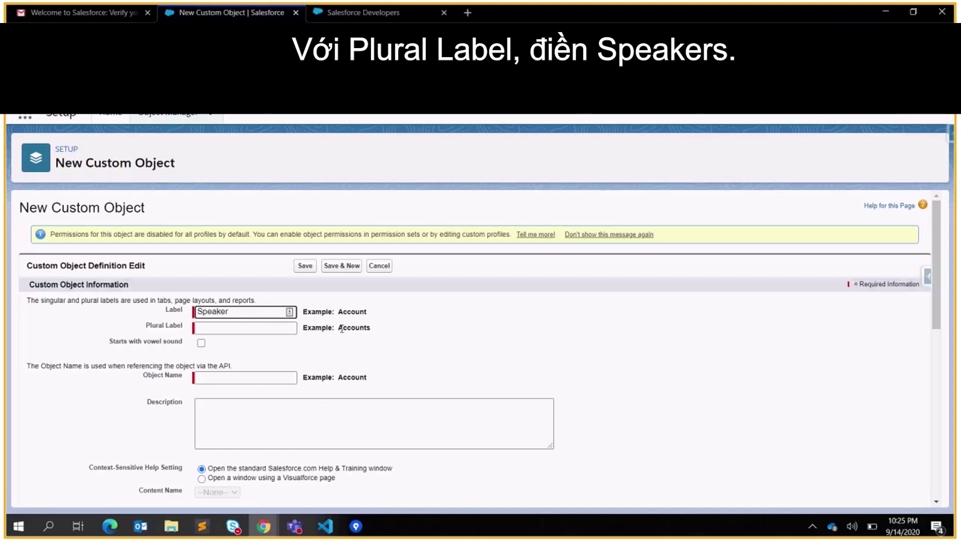
left_click(378, 339)
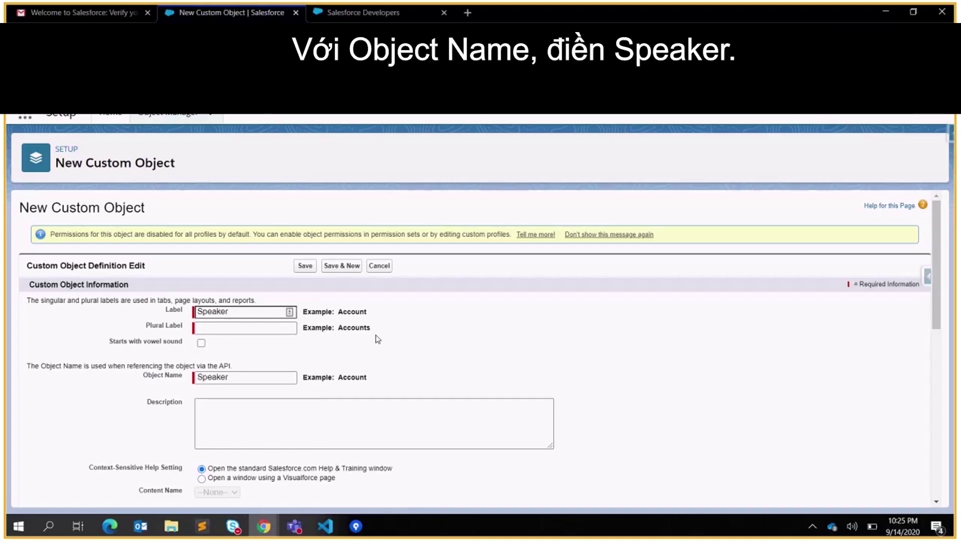
left_click(241, 328)
type("Sp")
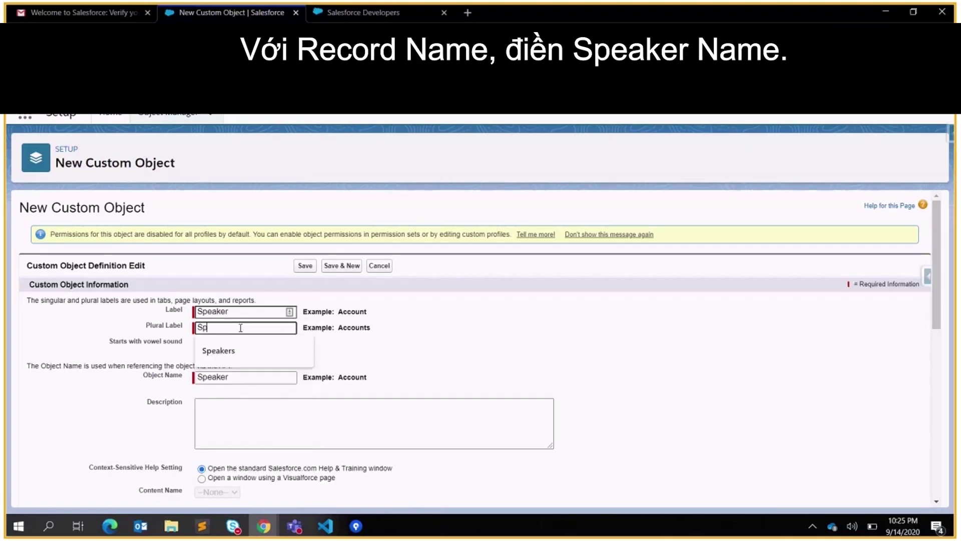
type("eakers")
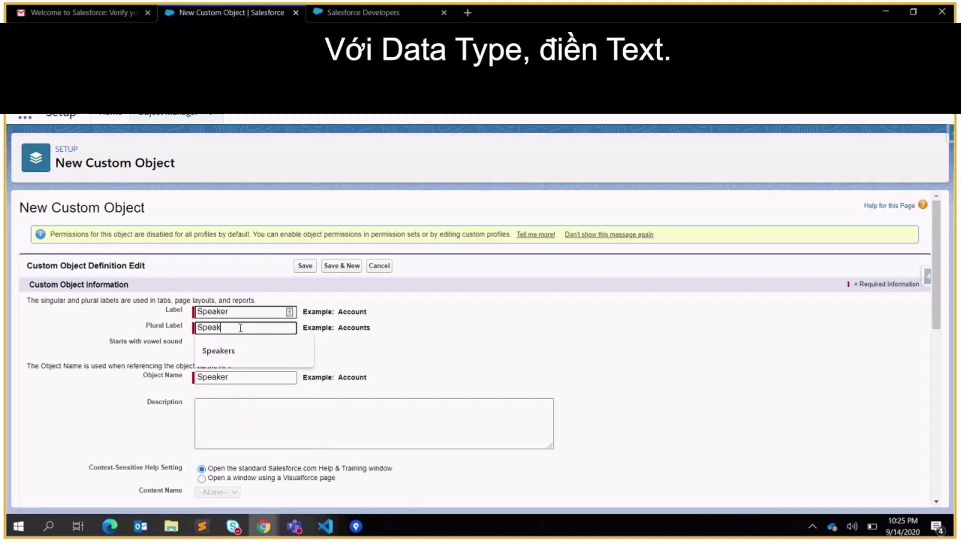
left_click(422, 337)
Allow reports on the Speaker object and save it with the New Custom Tab Wizard set to launch after saving
scroll(326, 343, "down", 1)
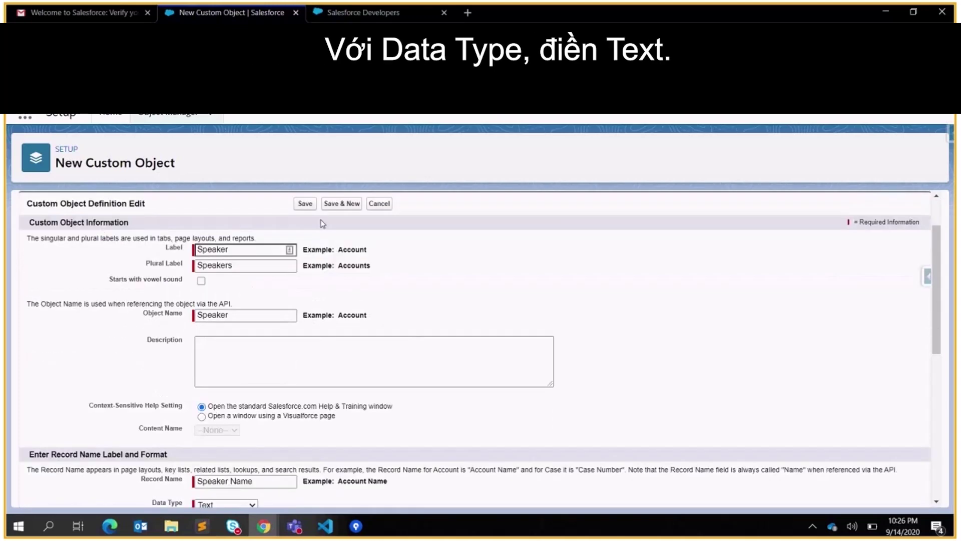
scroll(210, 399, "down", 5)
scroll(30, 303, "down", 1)
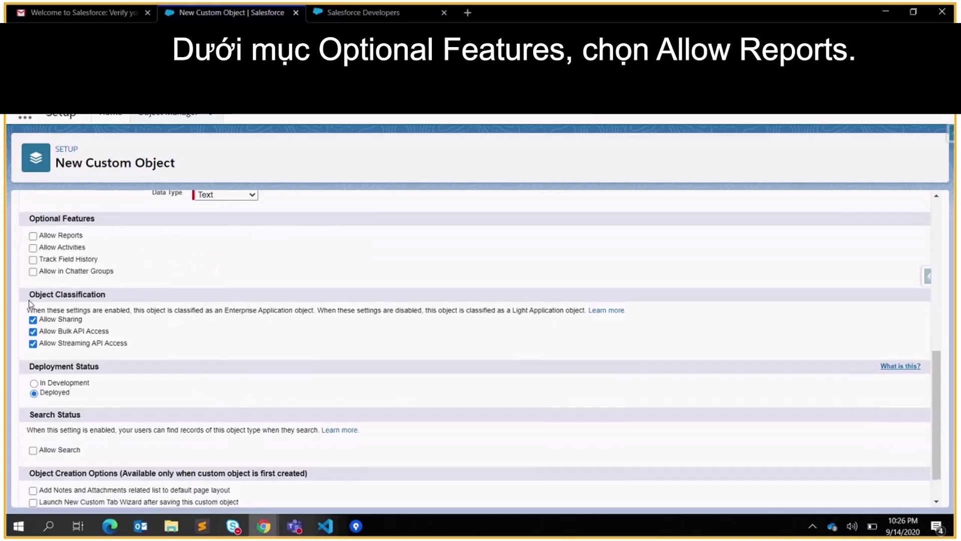
left_click(40, 236)
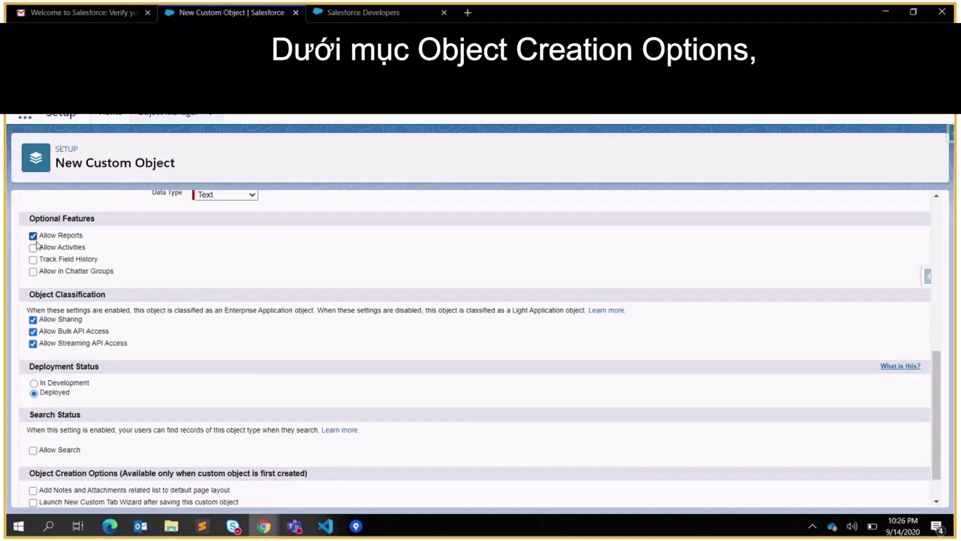
scroll(63, 283, "up", 1)
scroll(63, 284, "up", 2)
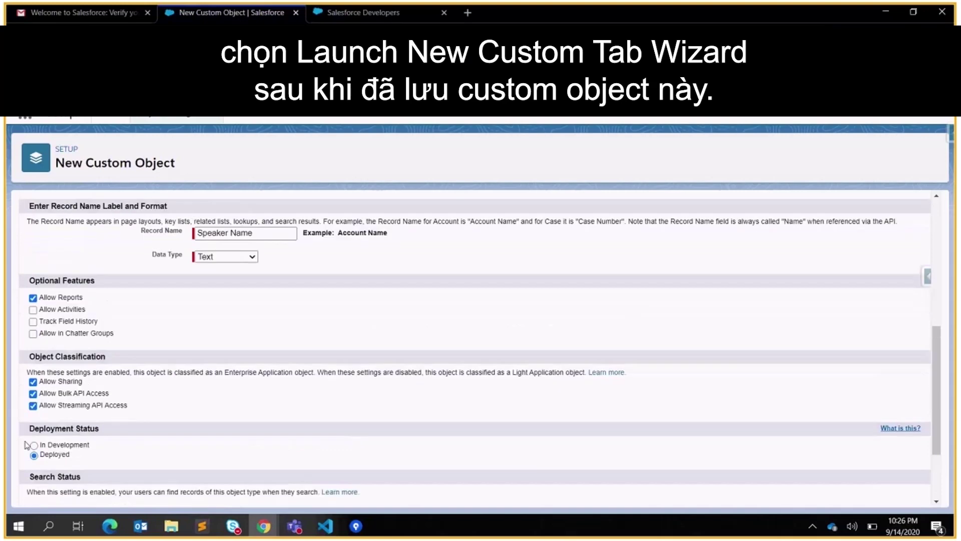
scroll(32, 452, "down", 2)
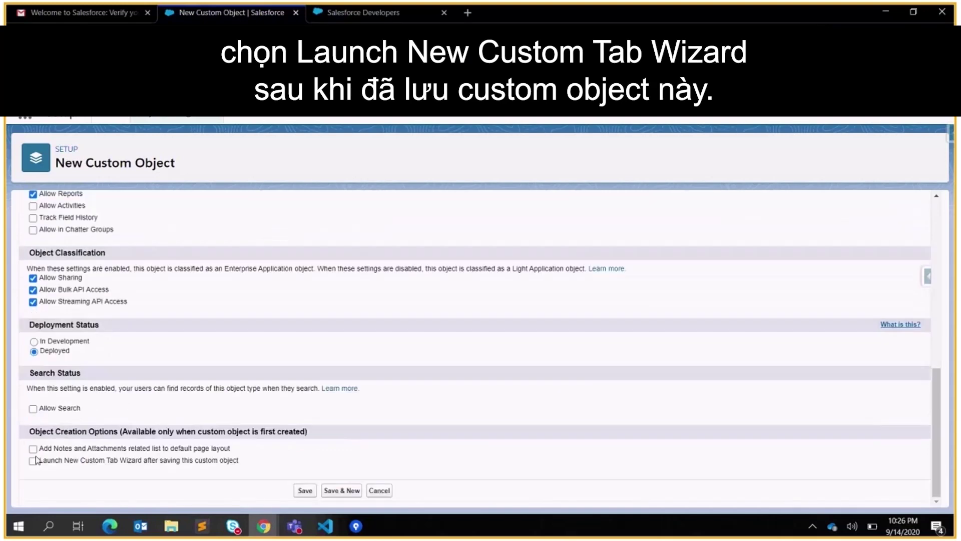
left_click(33, 460)
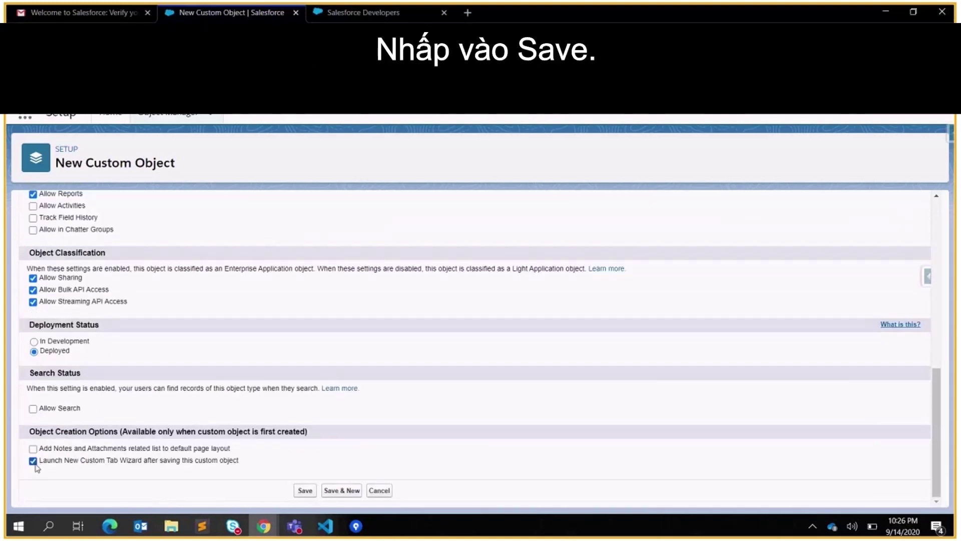
left_click(305, 490)
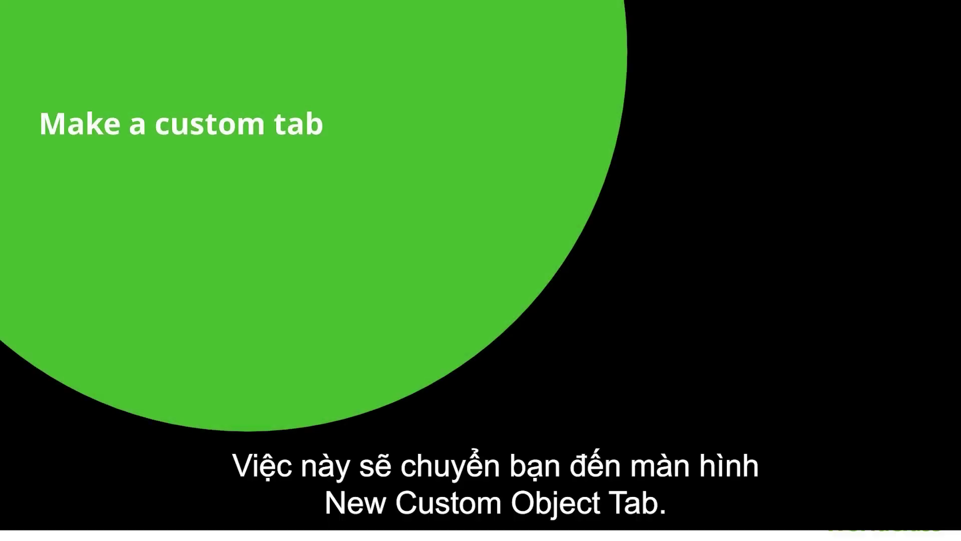
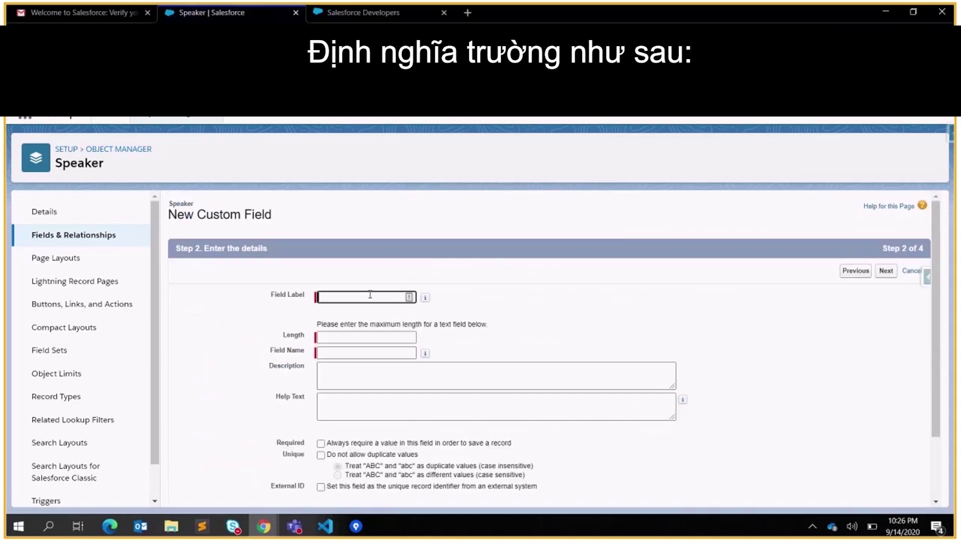
Label the new Speaker text field First Name, with field name First_Name and a length of 255
left_click(370, 294)
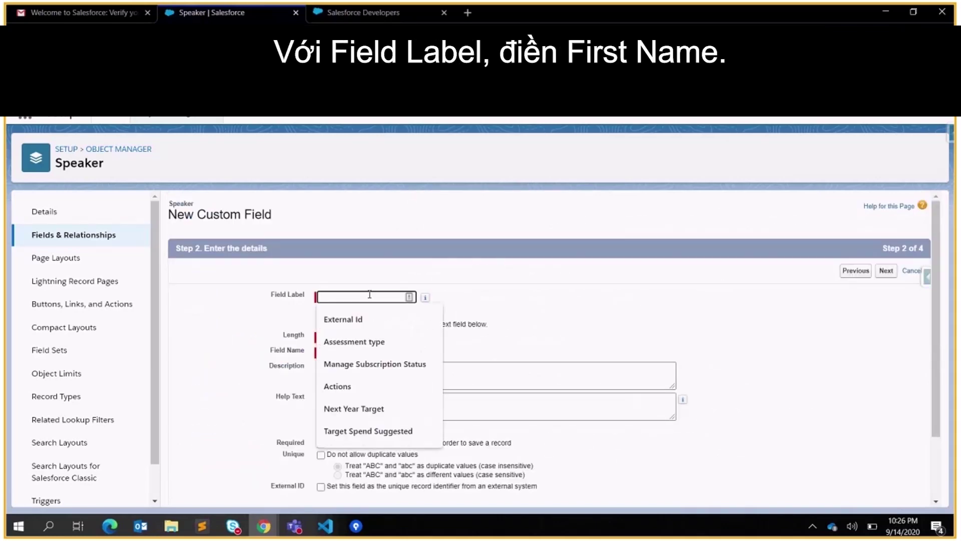
type("Fi")
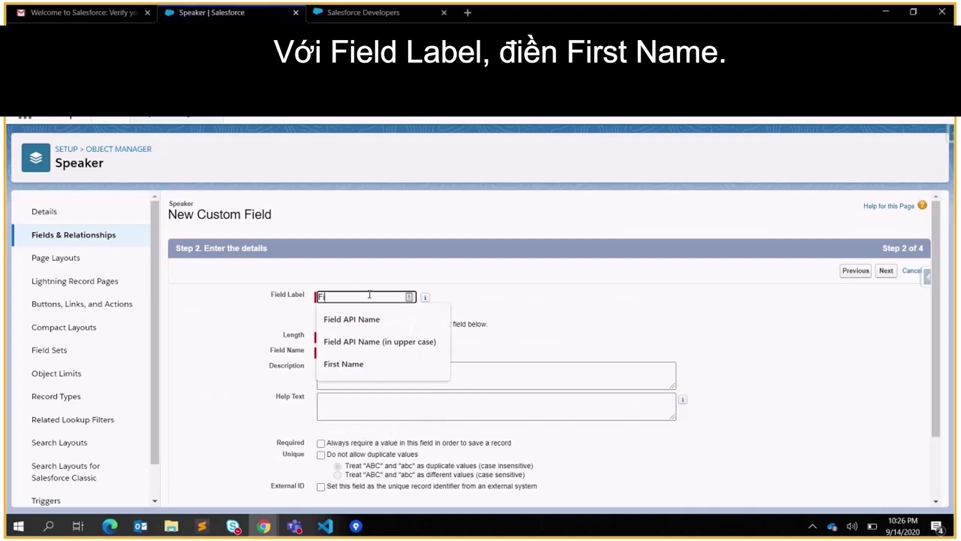
type("rst Name")
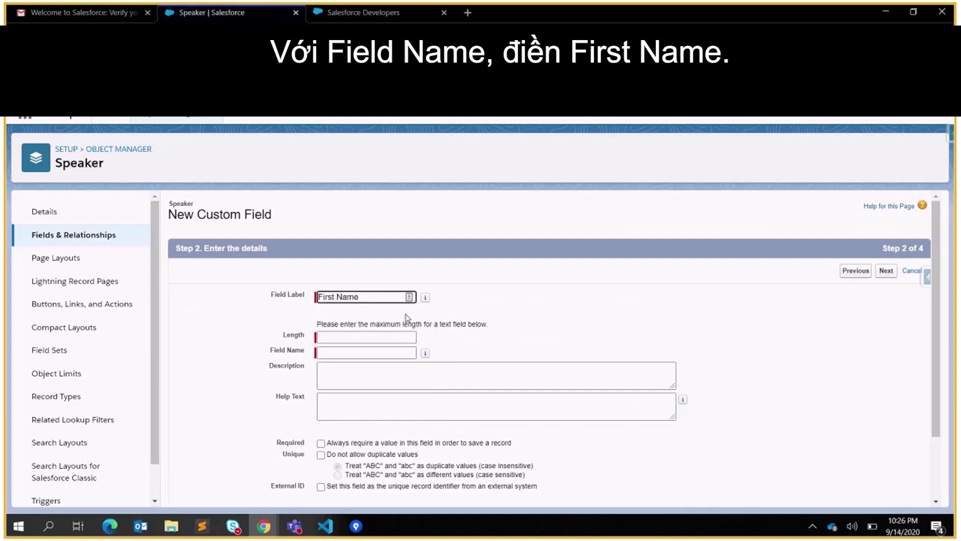
left_click(462, 321)
left_click(390, 342)
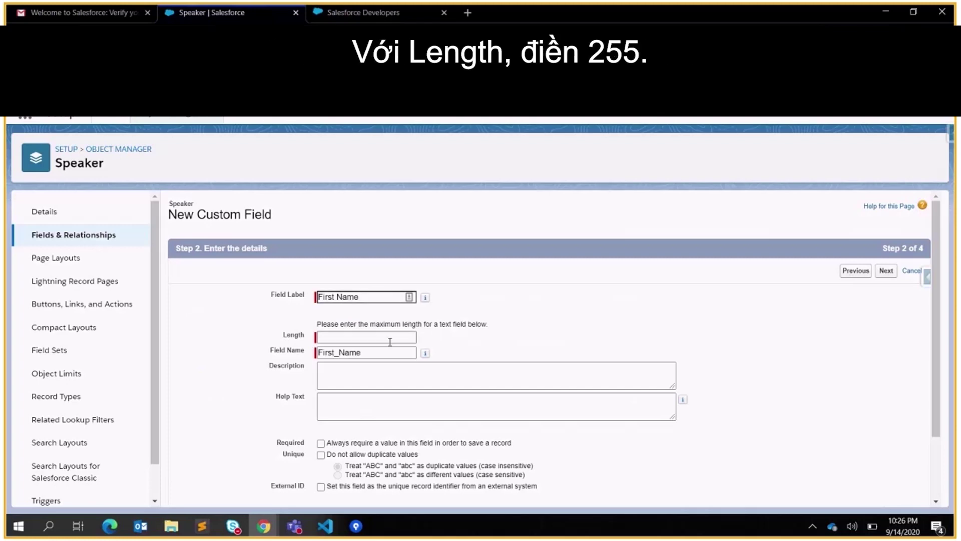
left_click(390, 337)
type("2")
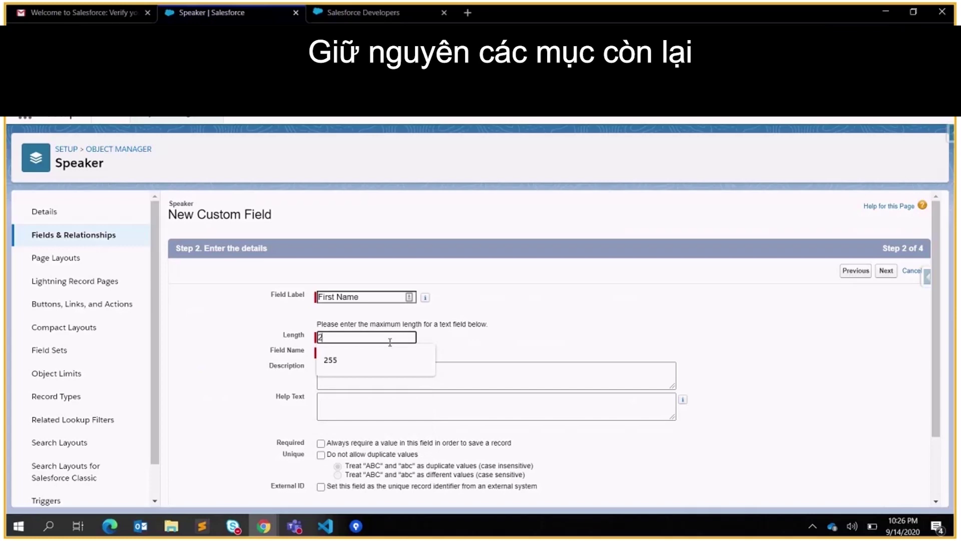
left_click(381, 360)
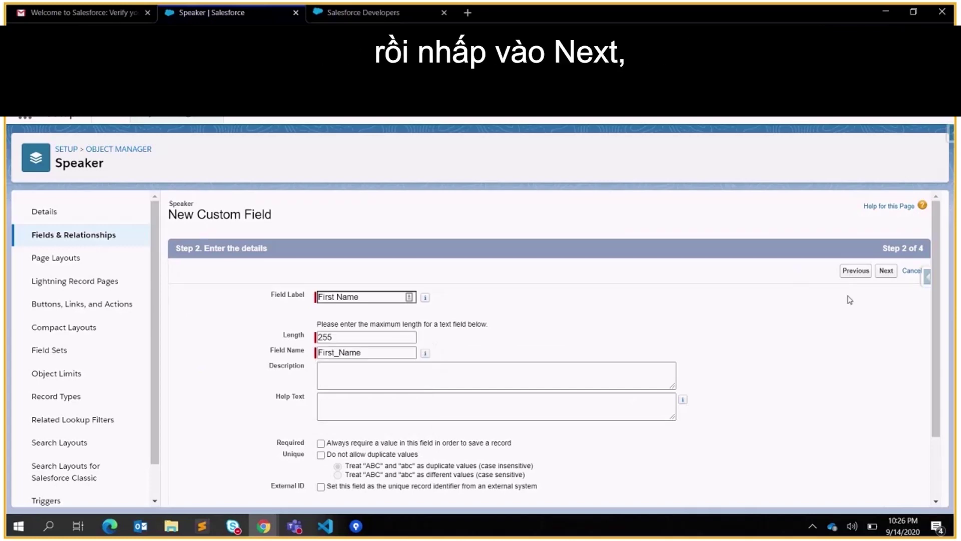
Save the First Name field with the default field-level security and Speaker Layout page layout, and start another custom field
left_click(887, 273)
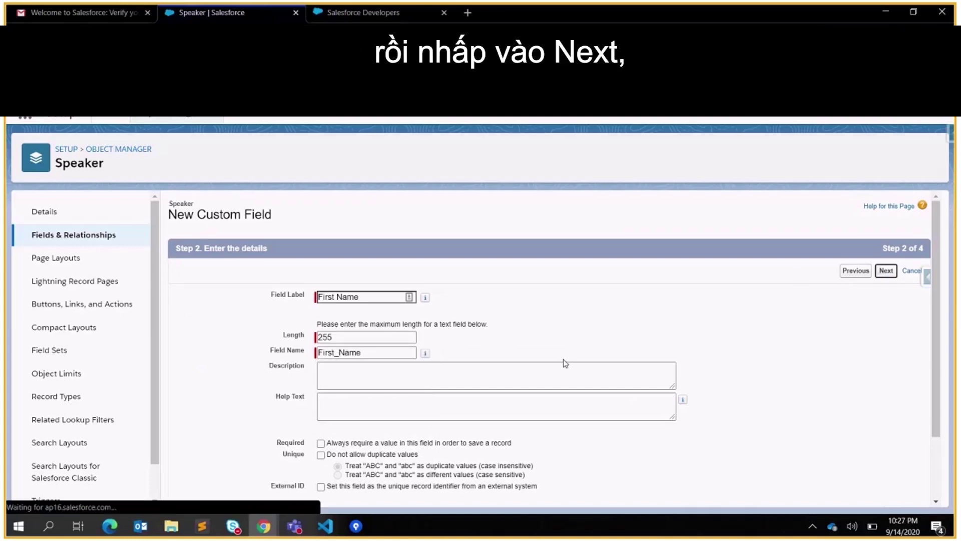
left_click(878, 275)
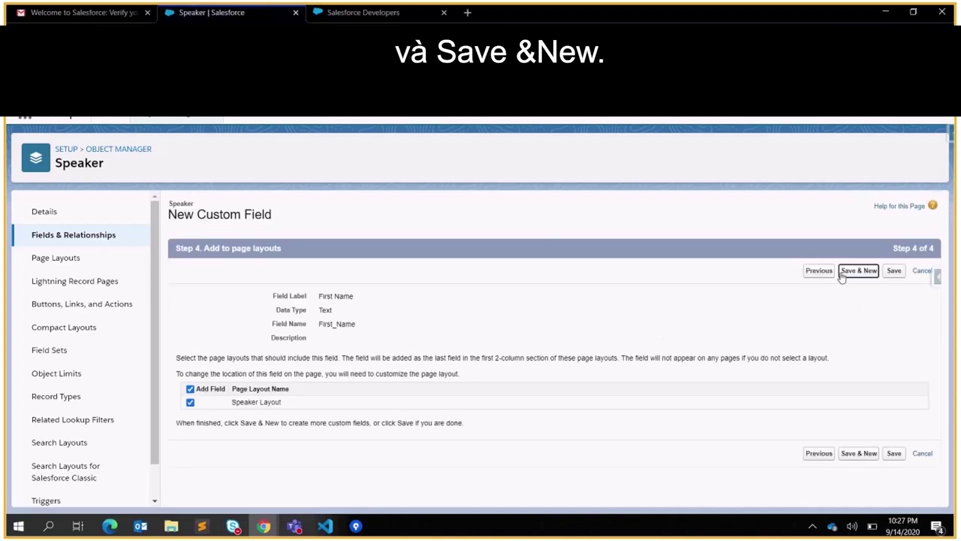
left_click(841, 275)
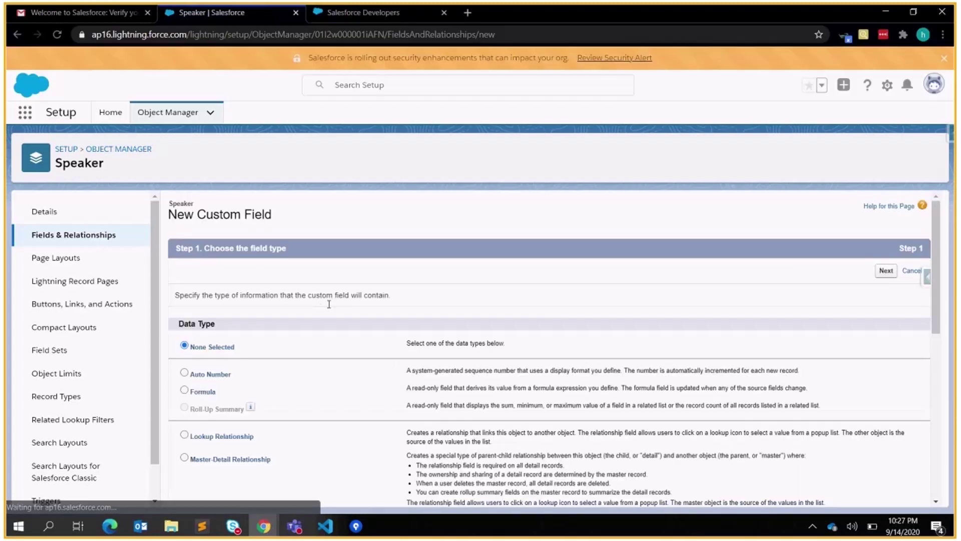
Choose Email as the data type of the new Speaker field and enter Email as its label and field name
scroll(329, 303, "down", 5)
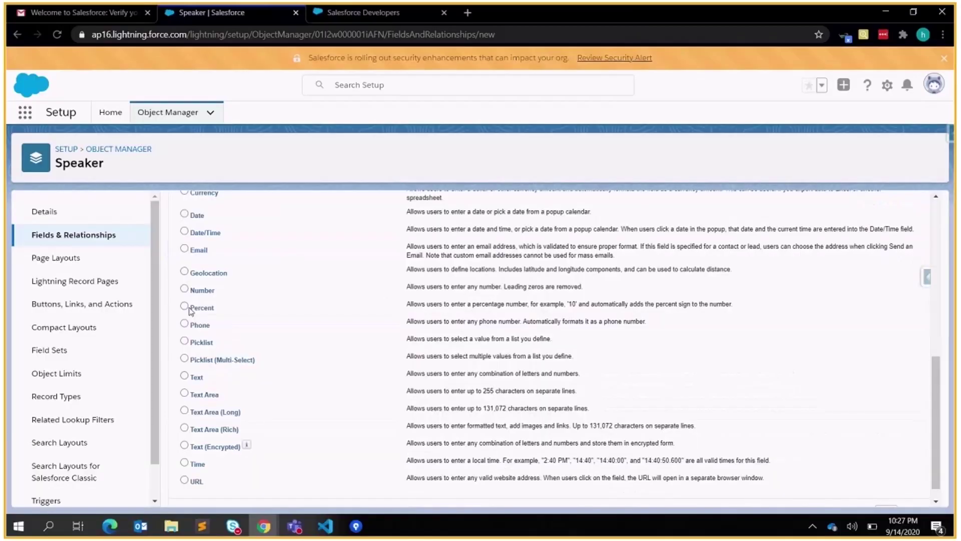
left_click(198, 248)
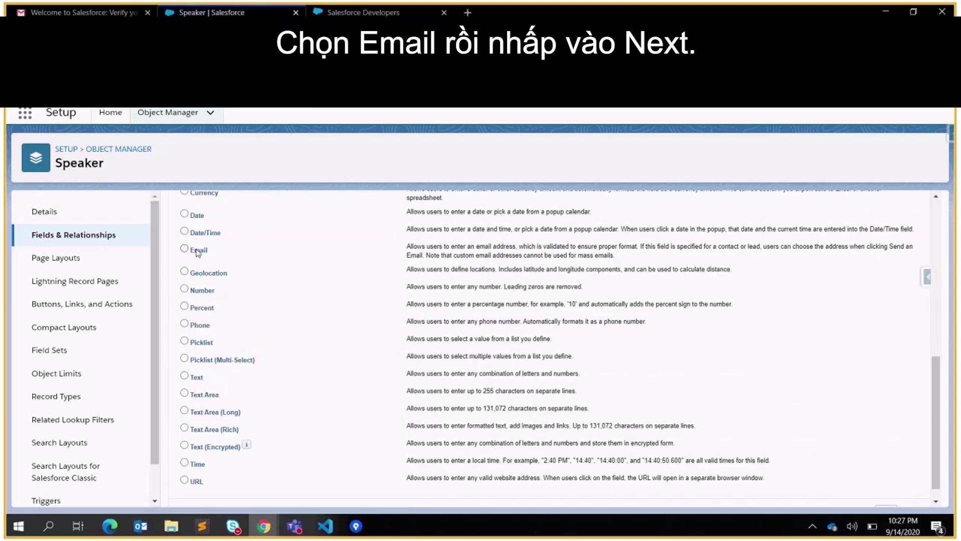
scroll(889, 464, "down", 1)
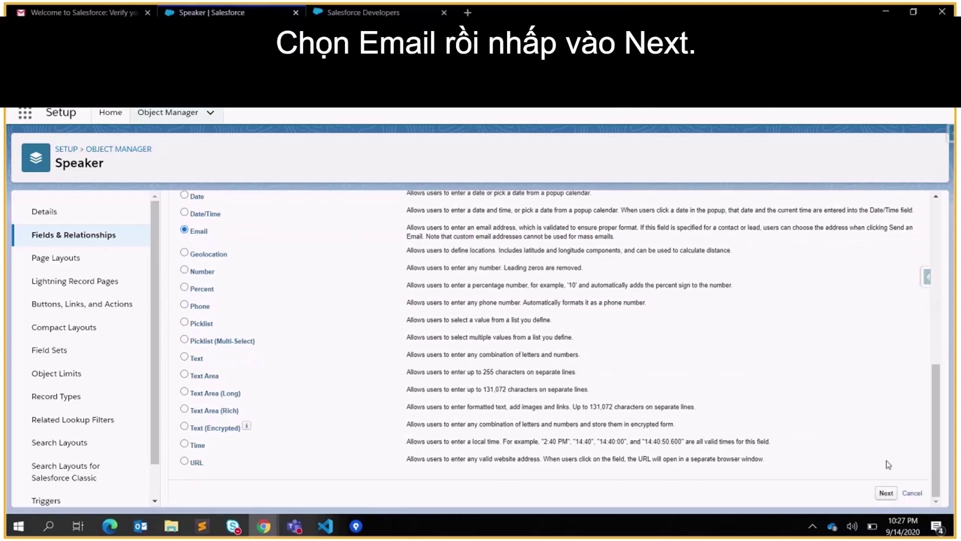
left_click(886, 492)
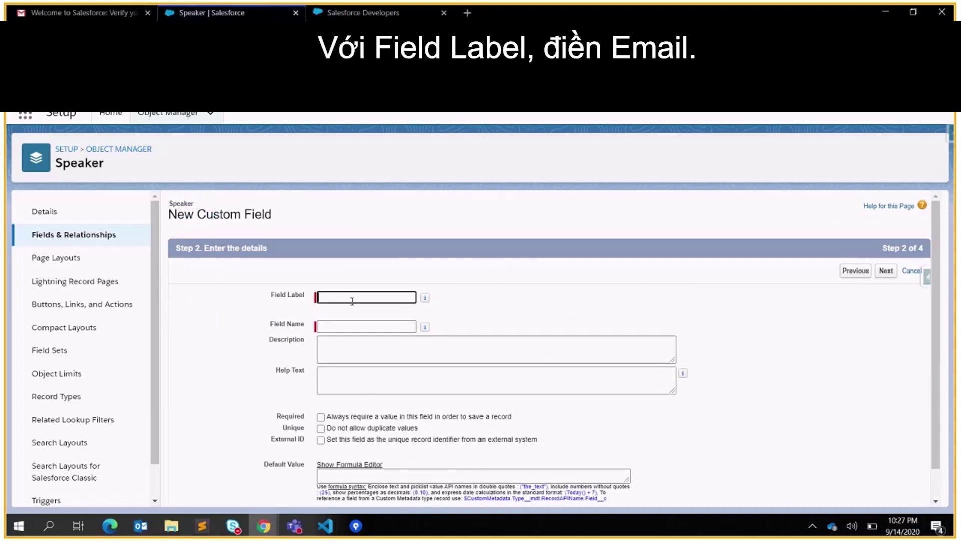
type("Email")
left_click(469, 280)
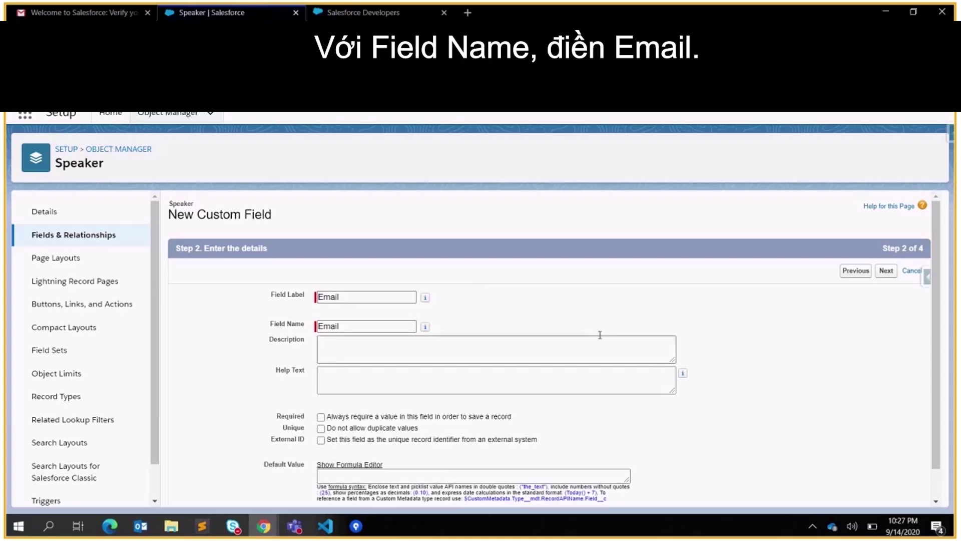
Save the Email field with the default field-level security and Speaker Layout page layout, and start another custom field
left_click(886, 271)
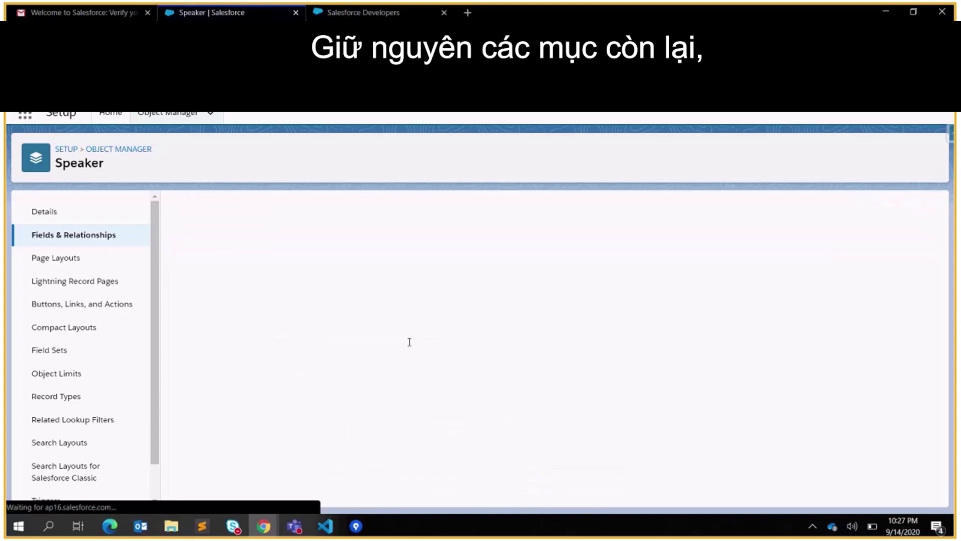
left_click(884, 270)
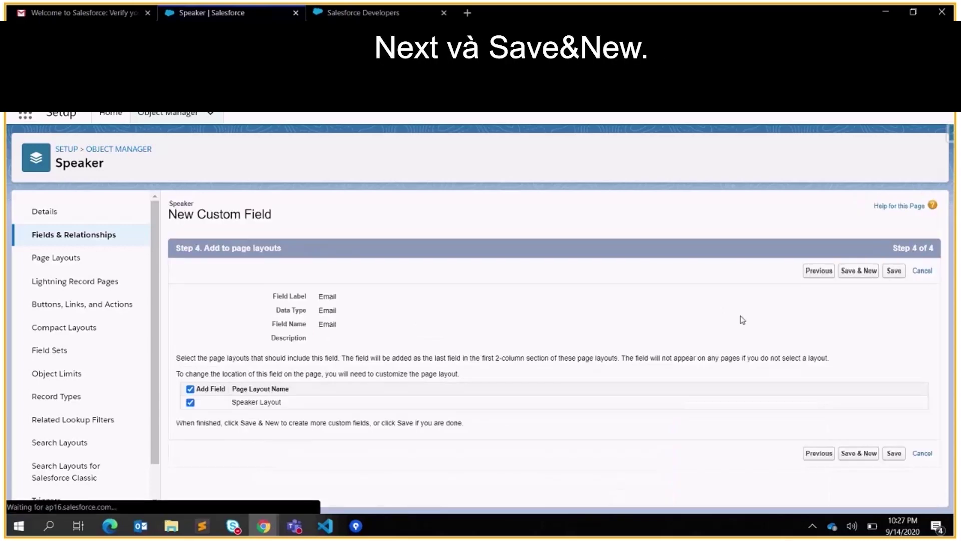
left_click(866, 270)
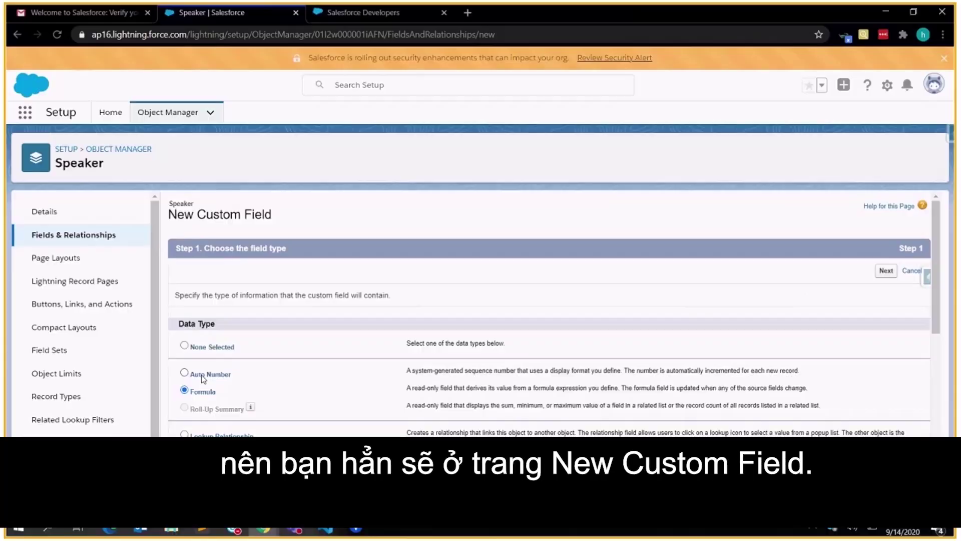
Choose Text Area (Long) as the data type of the next Speaker field and label it Biography, with field name Biography
scroll(202, 379, "down", 6)
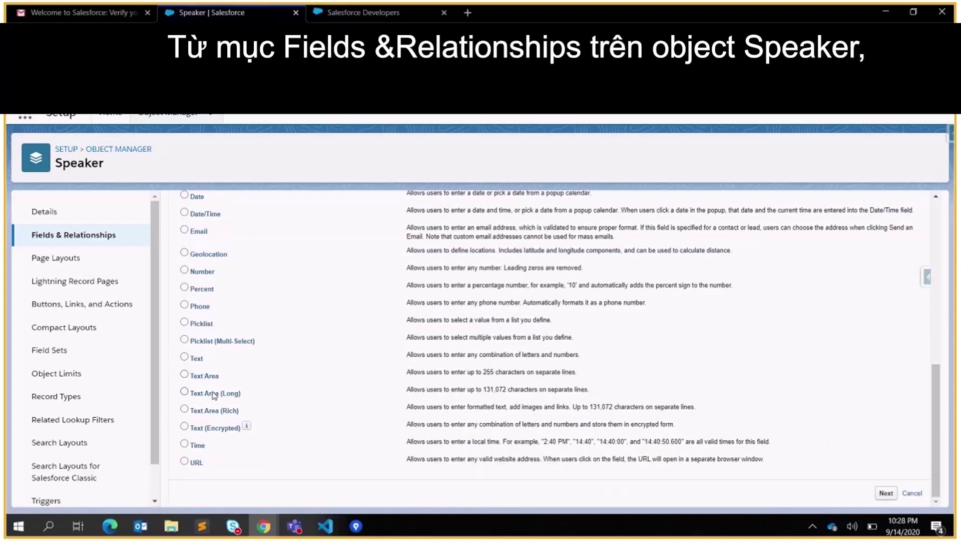
left_click(217, 395)
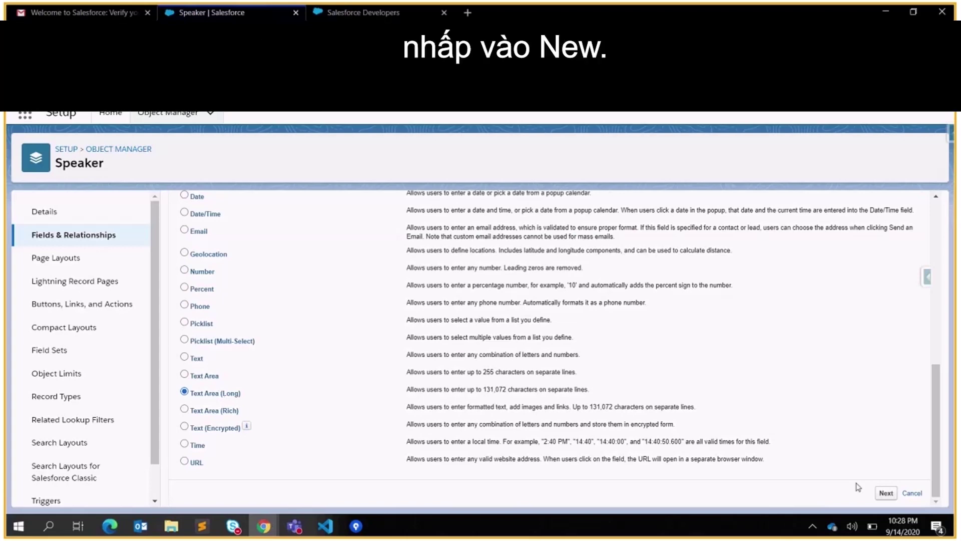
left_click(885, 493)
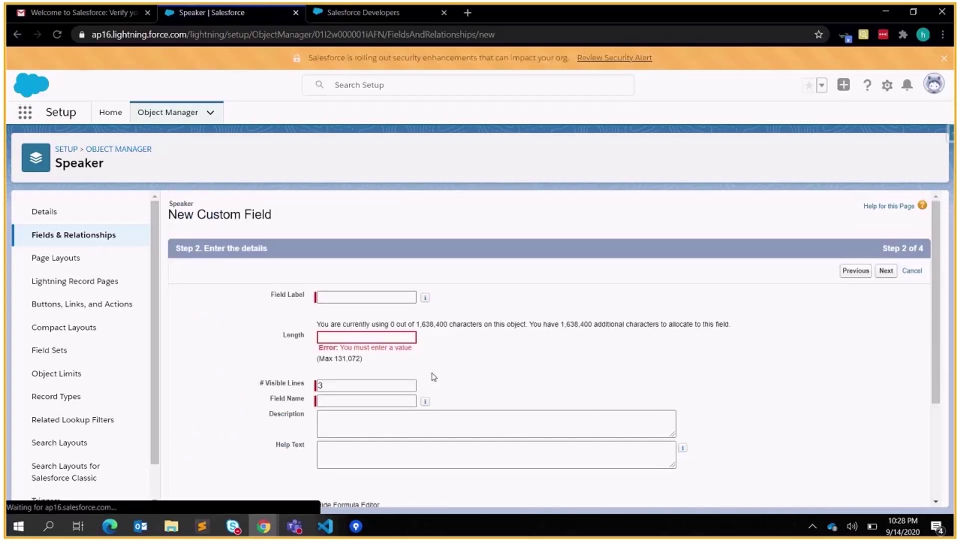
left_click(365, 297)
type("B")
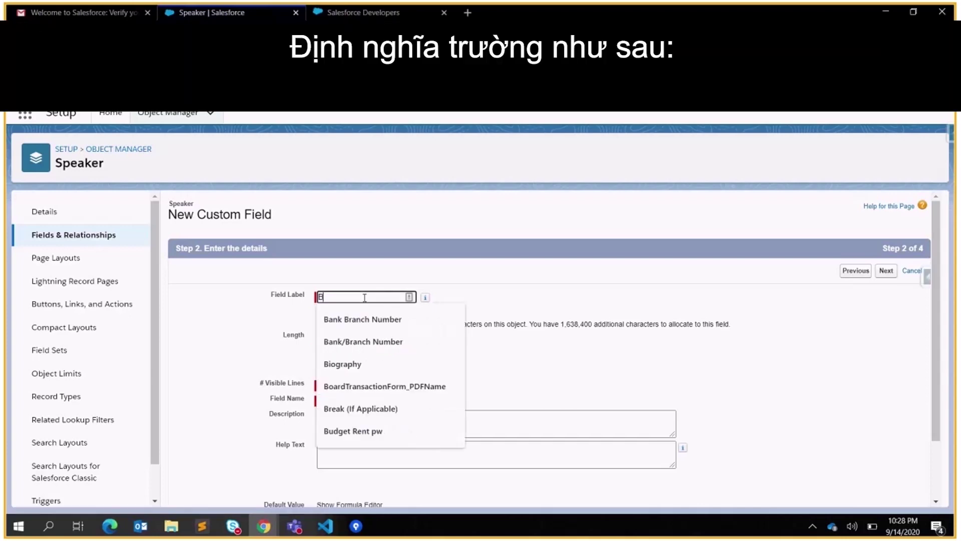
type("iog")
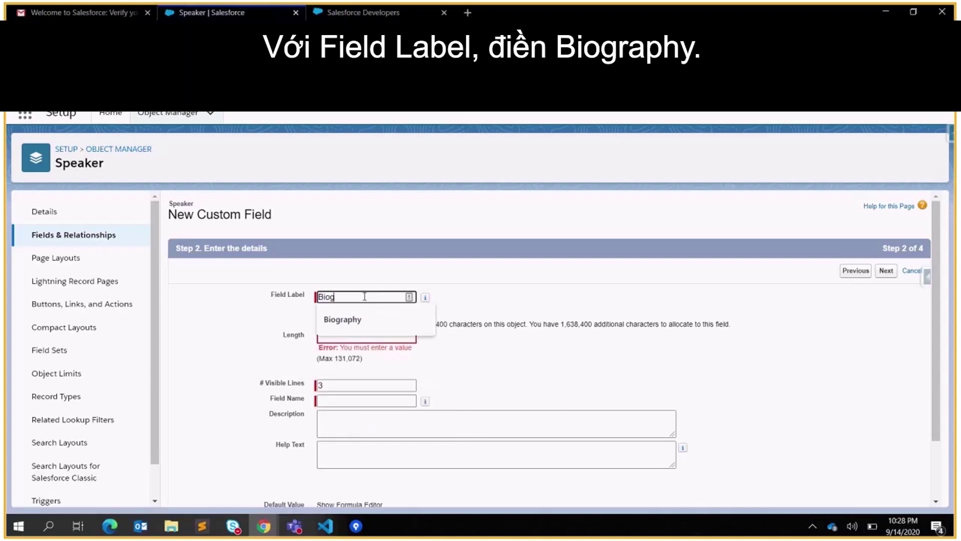
type("raphy")
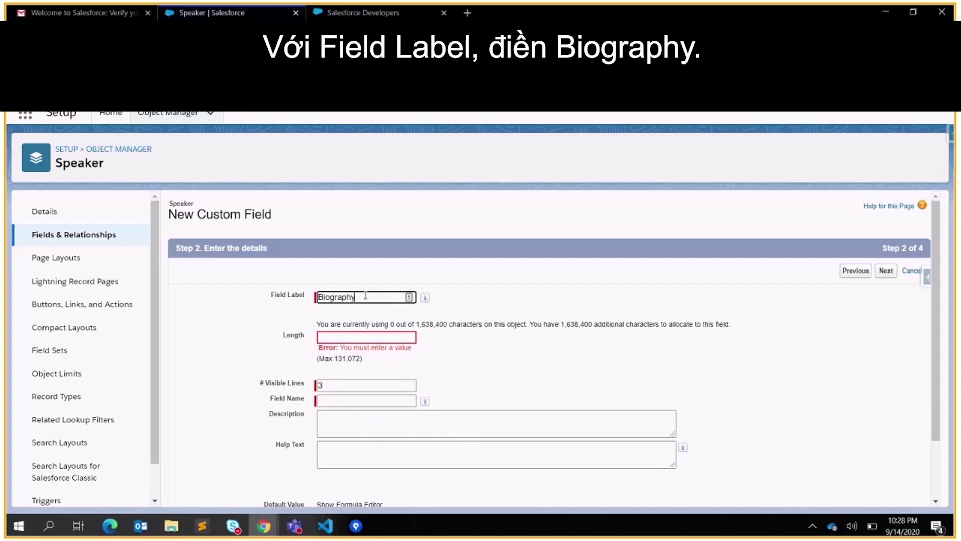
key("Tab")
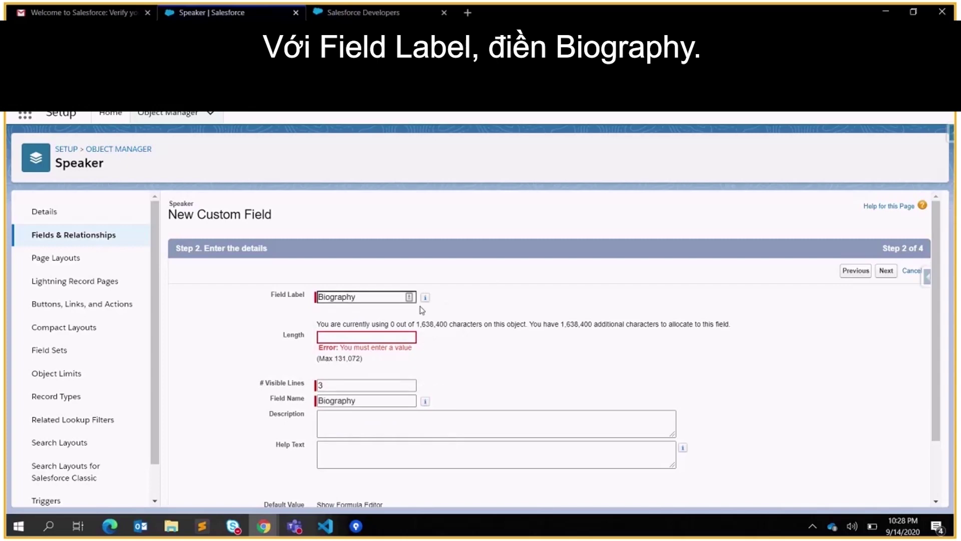
Set the Biography field's length to 131000 and save it with the default security and page layout, starting another custom field
left_click(394, 334)
type("13")
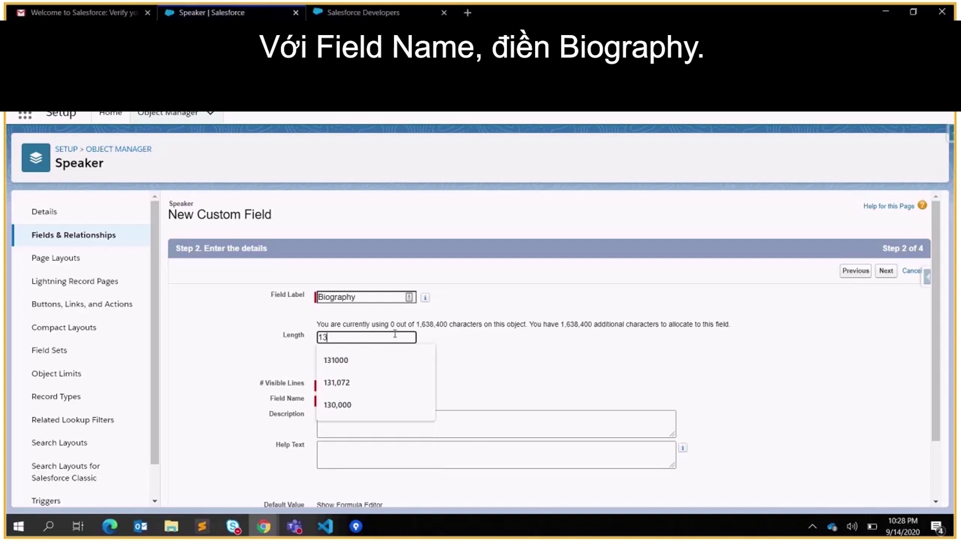
left_click(336, 360)
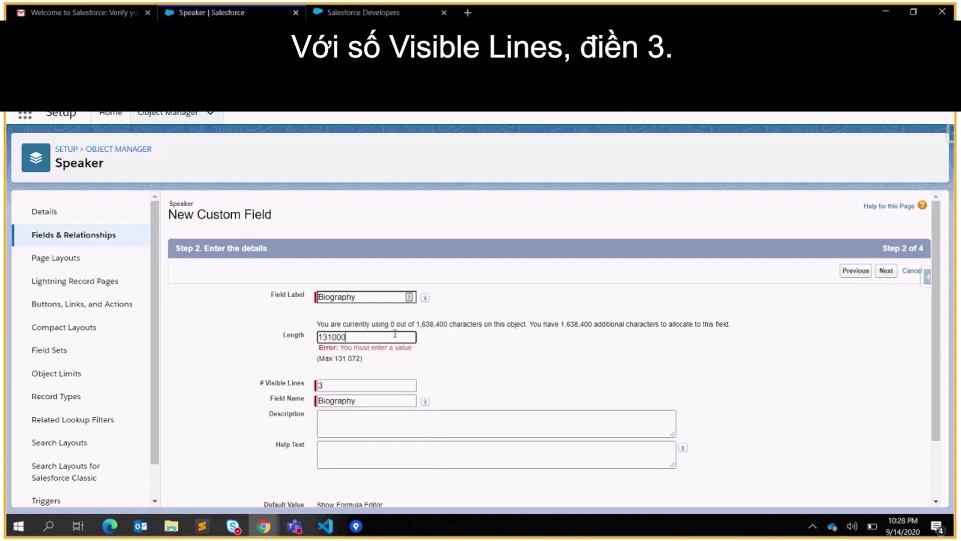
left_click(501, 292)
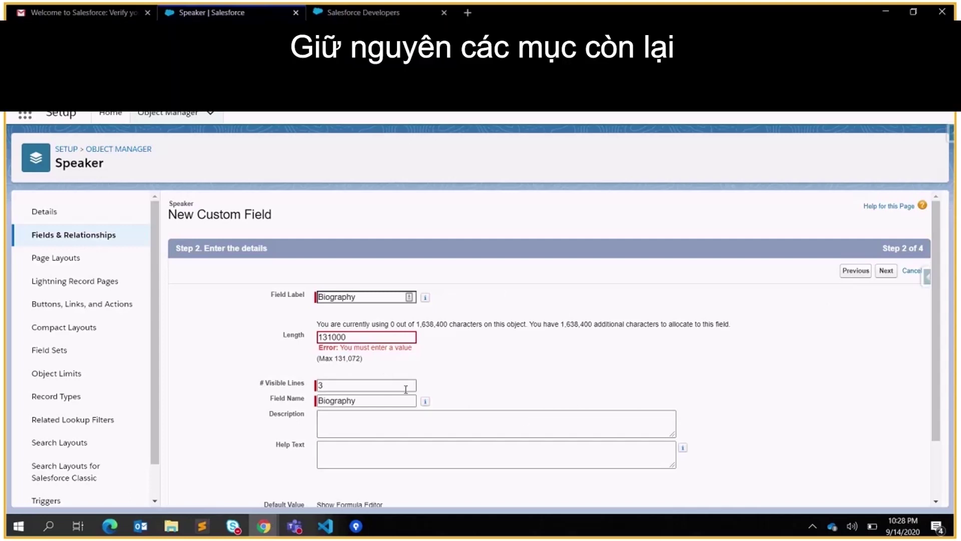
left_click(894, 271)
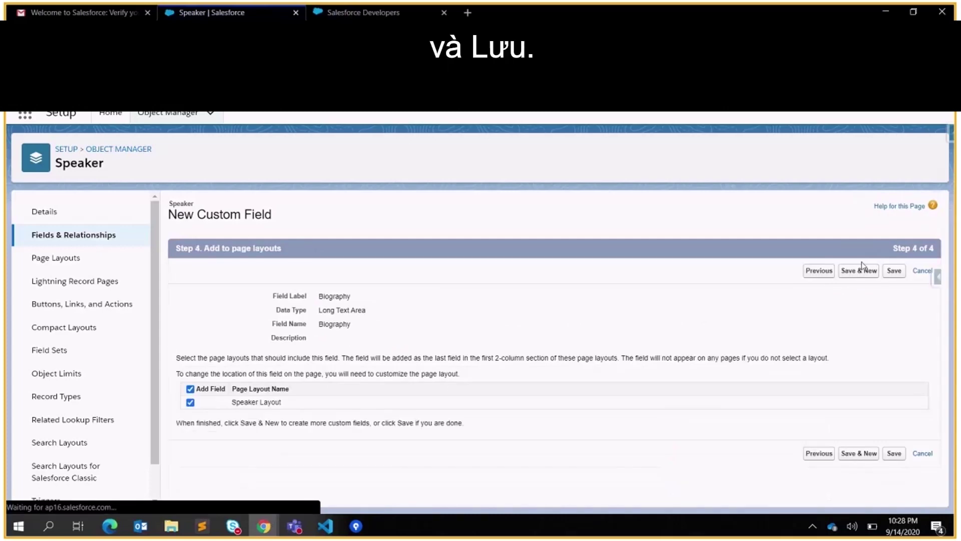
left_click(859, 270)
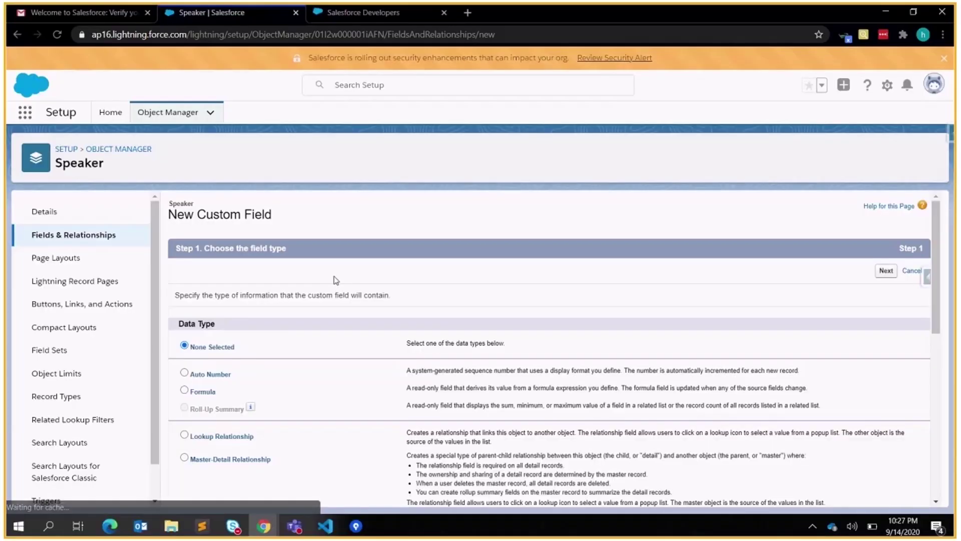
Choose Lookup Relationship as the data type of the next Speaker field and continue to the related object choice
left_click(198, 394)
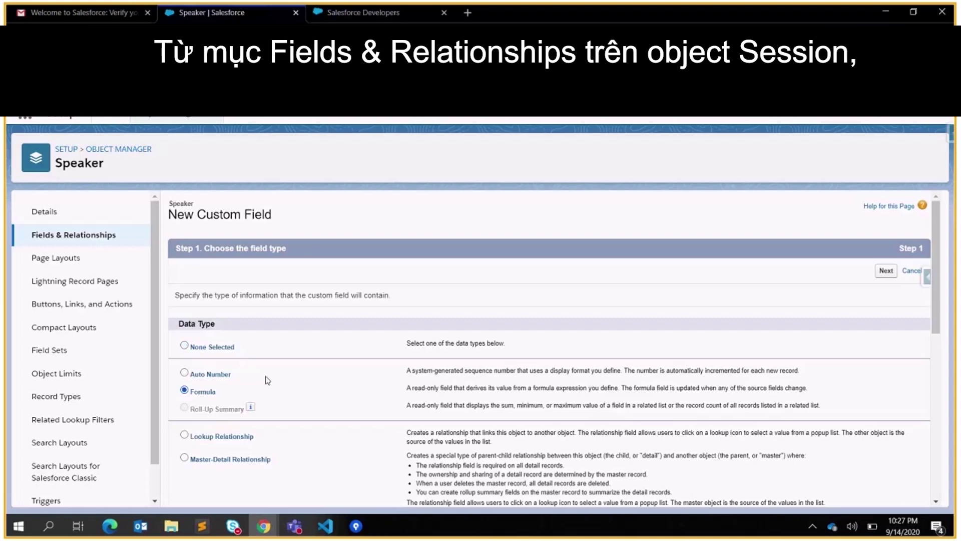
left_click(184, 345)
scroll(218, 392, "down", 3)
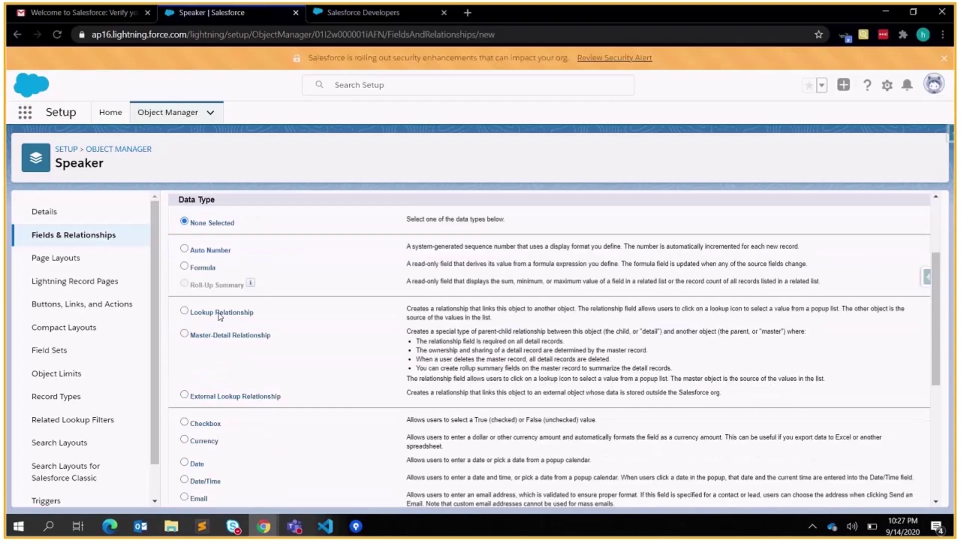
left_click(220, 313)
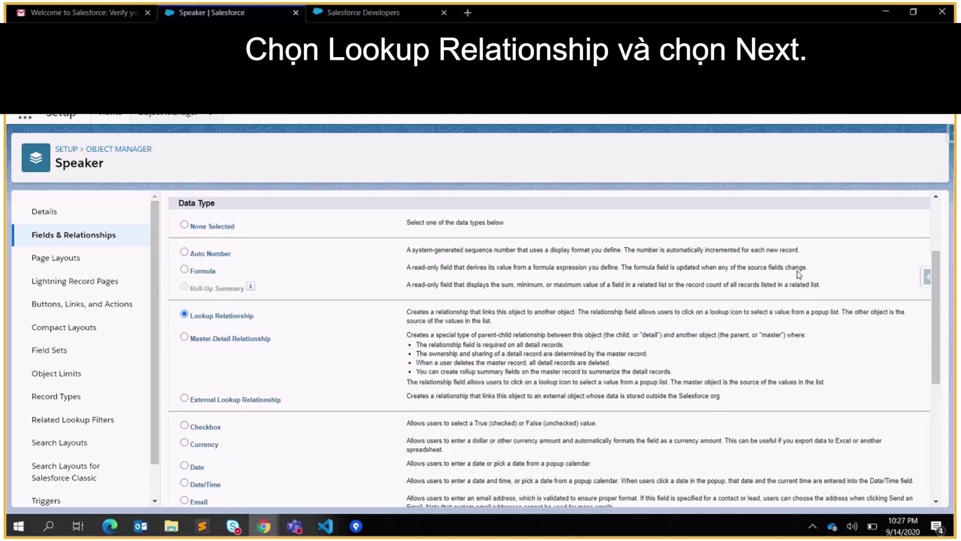
scroll(798, 274, "up", 2)
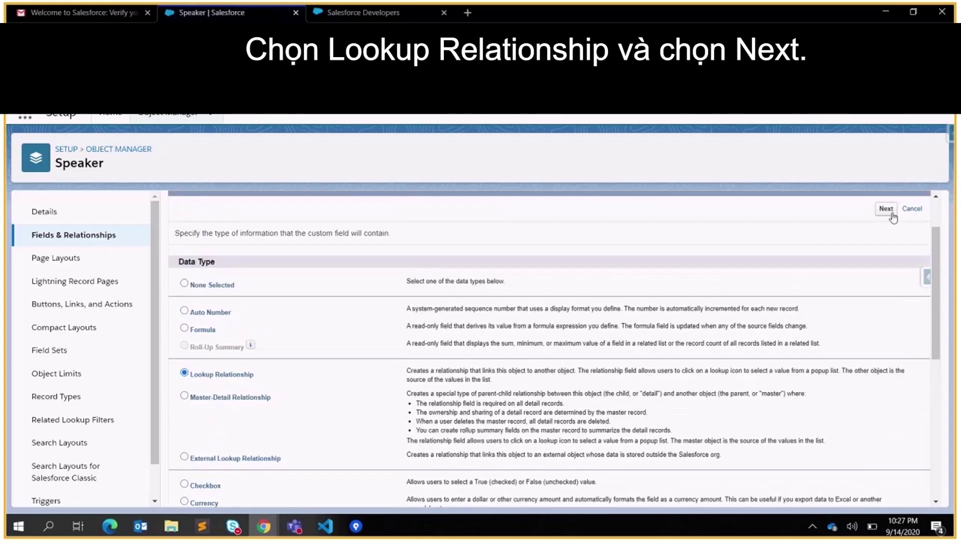
left_click(891, 214)
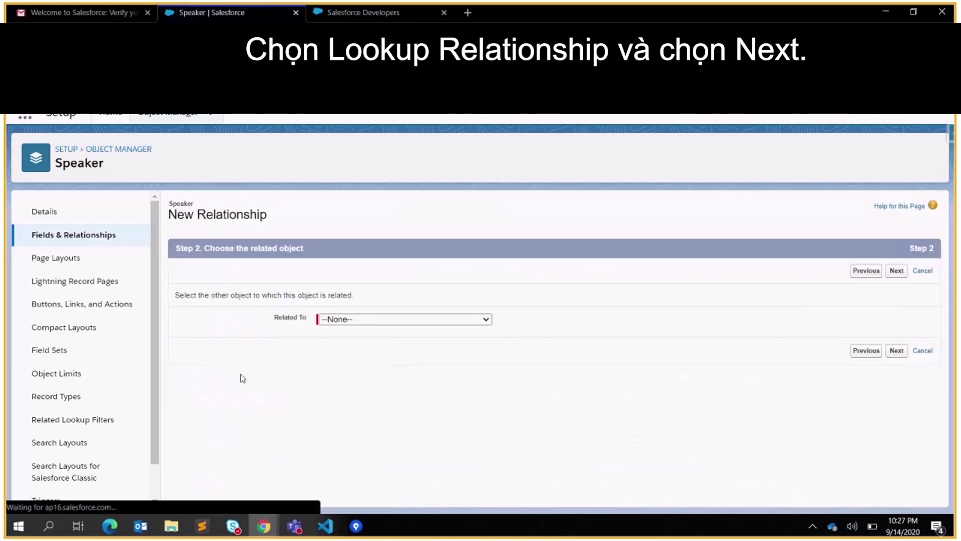
Relate the Speaker lookup field to the Session object and continue to its label and name
left_click(354, 319)
scroll(408, 174, "down", 10)
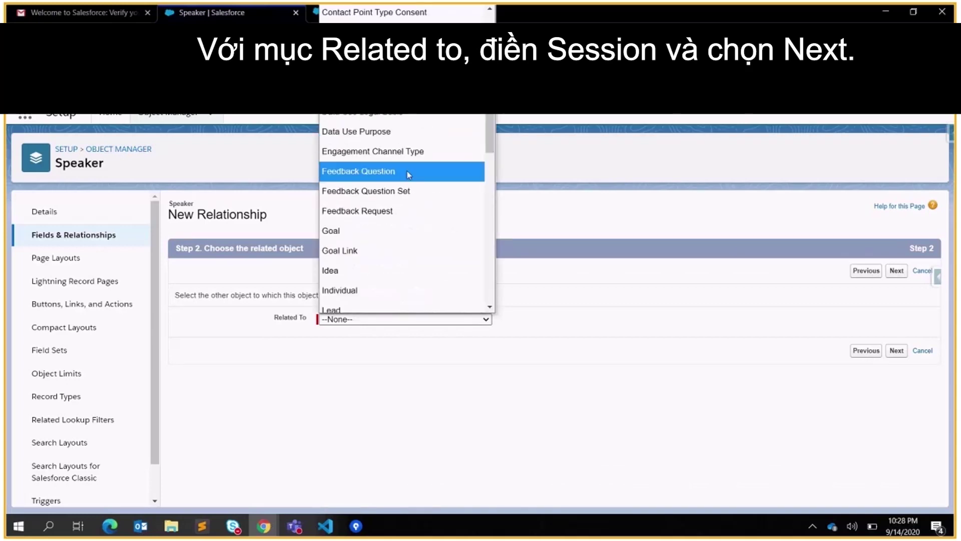
scroll(408, 174, "down", 8)
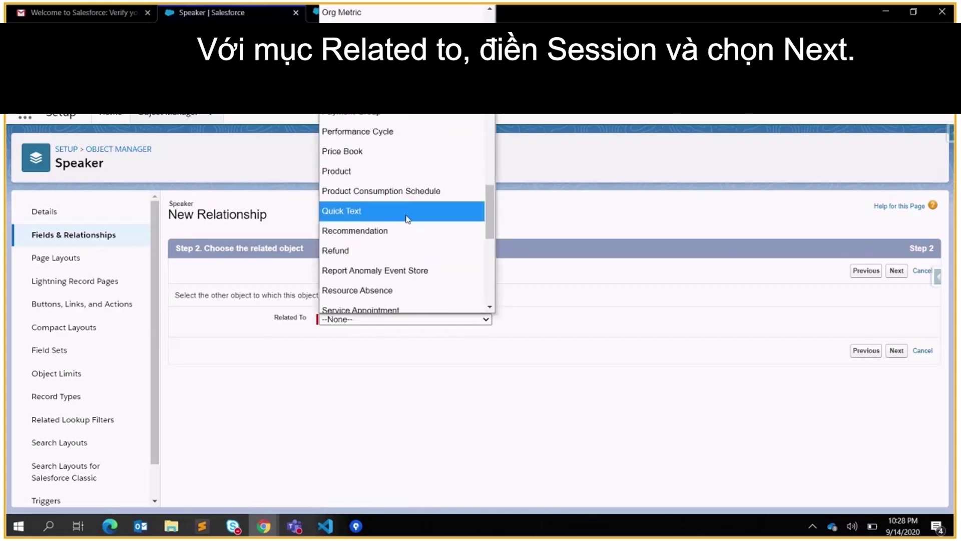
scroll(408, 219, "down", 5)
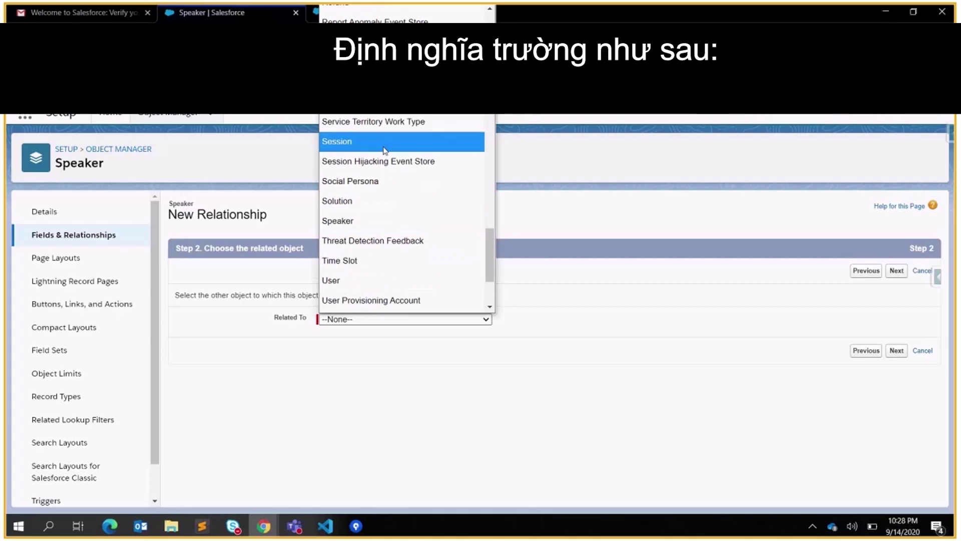
left_click(385, 145)
left_click(896, 270)
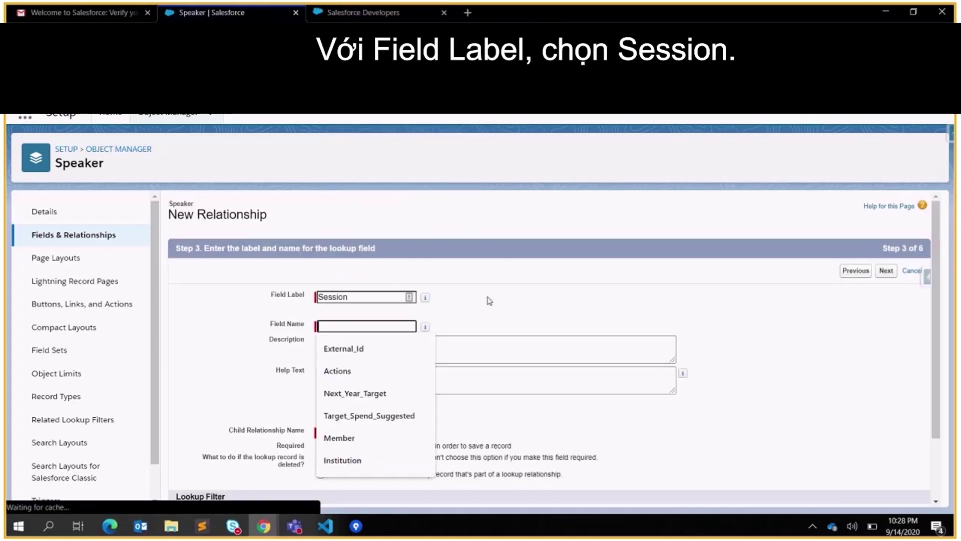
Give the lookup field the label Session and field name Session, keeping Speakers as the child relationship name
key("shift+Tab")
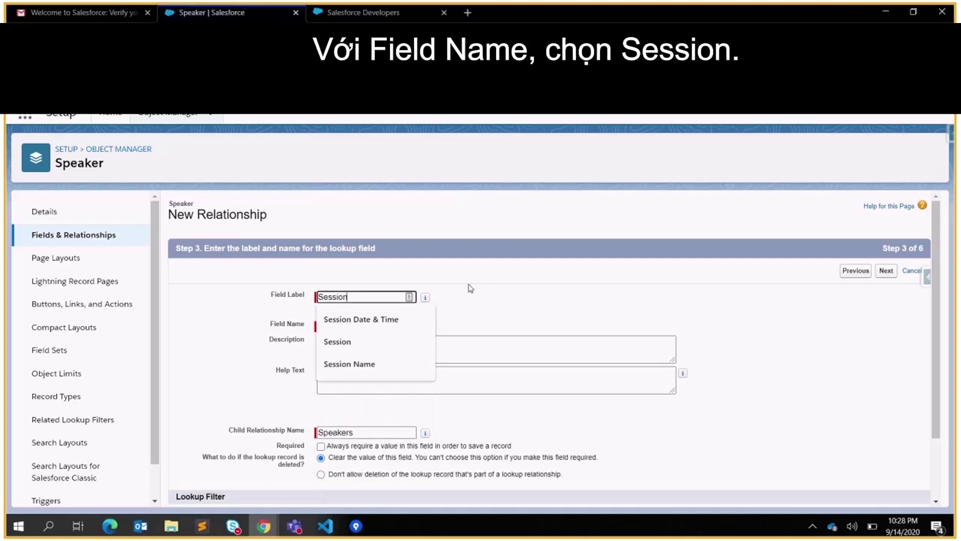
left_click(449, 295)
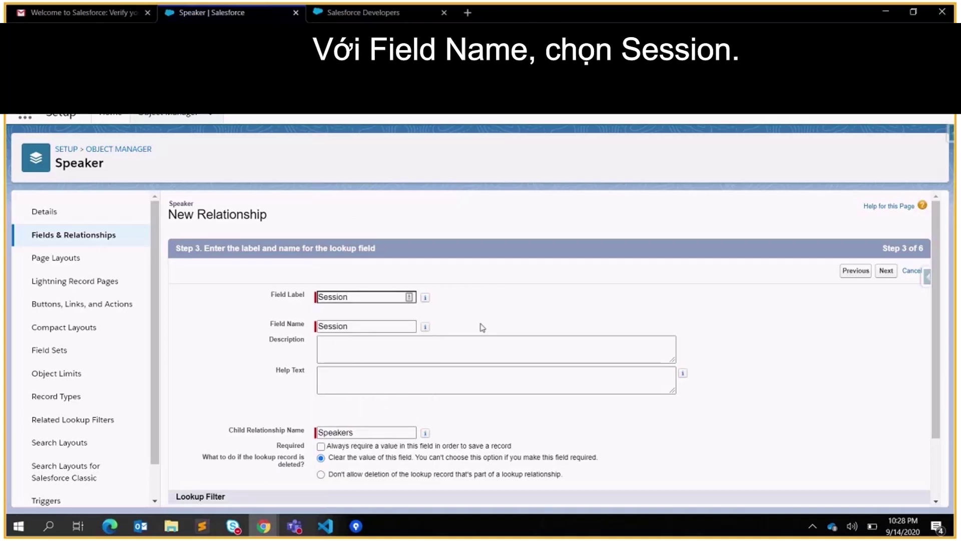
left_click(350, 434)
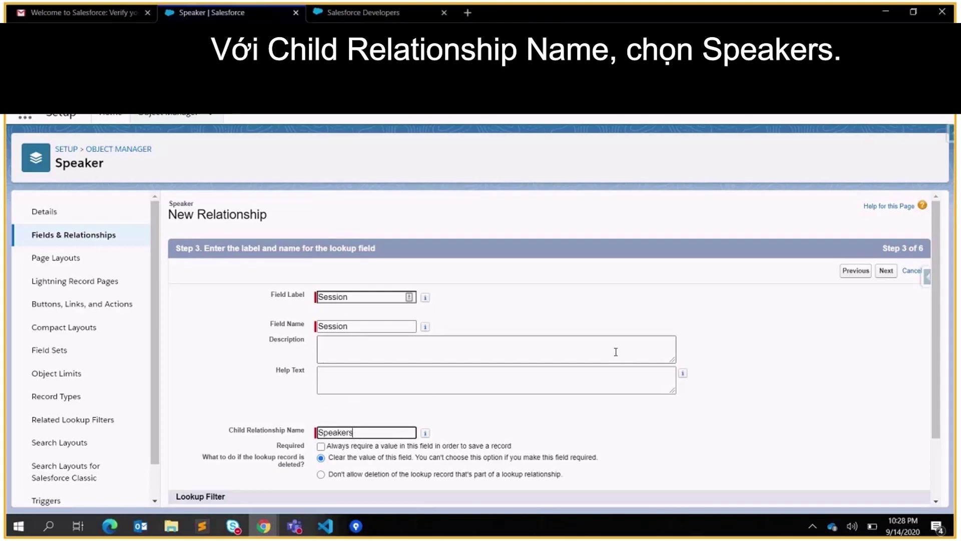
scroll(715, 360, "down", 1)
scroll(872, 256, "up", 1)
Accept the Session lookup's details and default field-level security, and add the field to the Speaker Layout
left_click(883, 255)
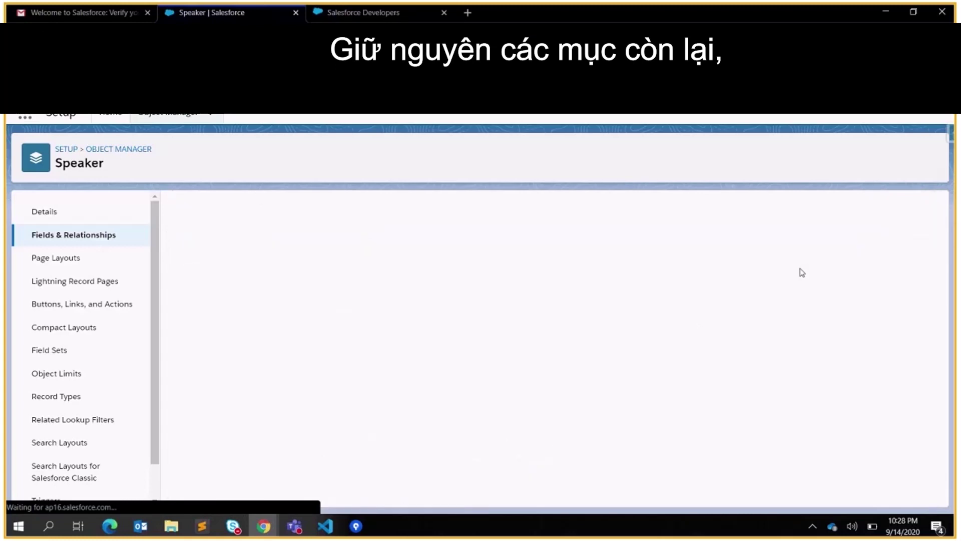
left_click(885, 271)
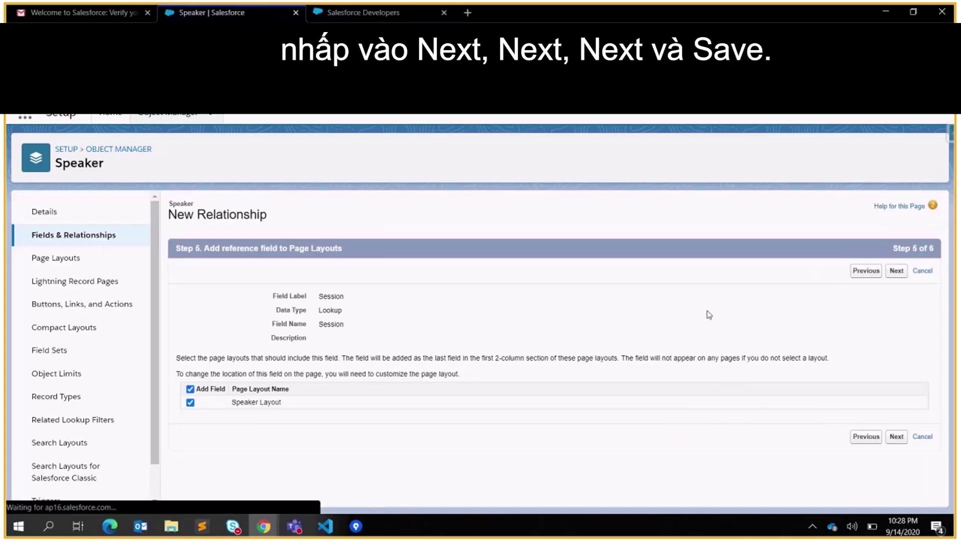
left_click(896, 271)
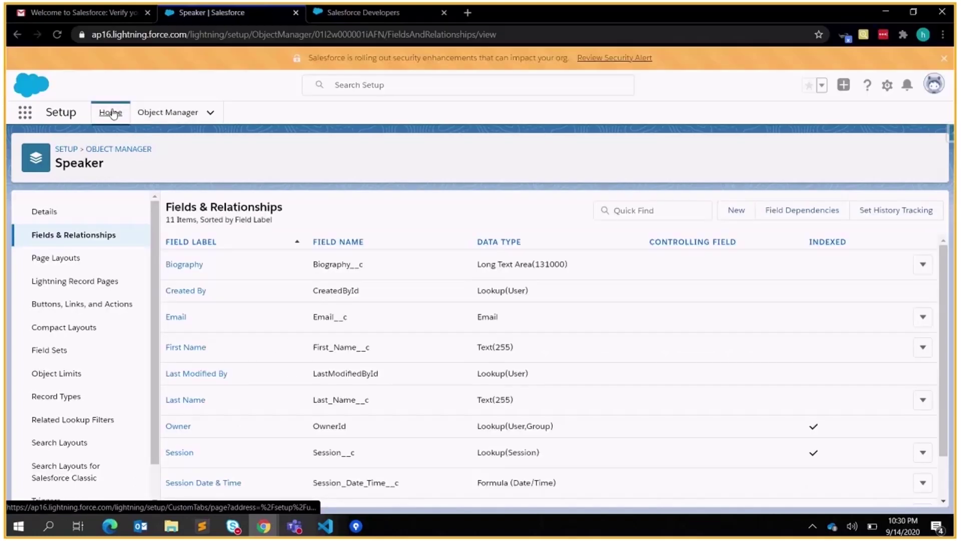
Find App Manager from the Setup home page and start a new Lightning app
left_click(113, 113)
left_click(98, 145)
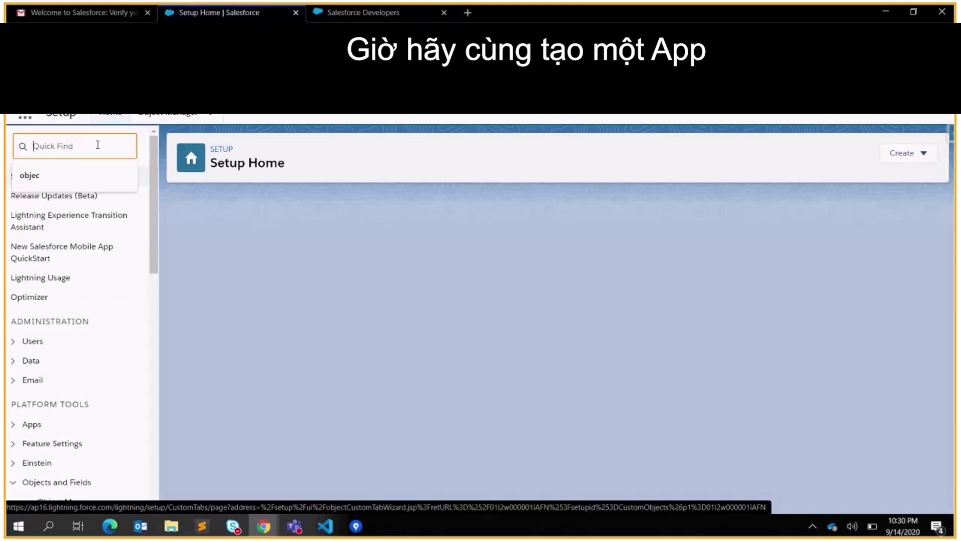
type("a")
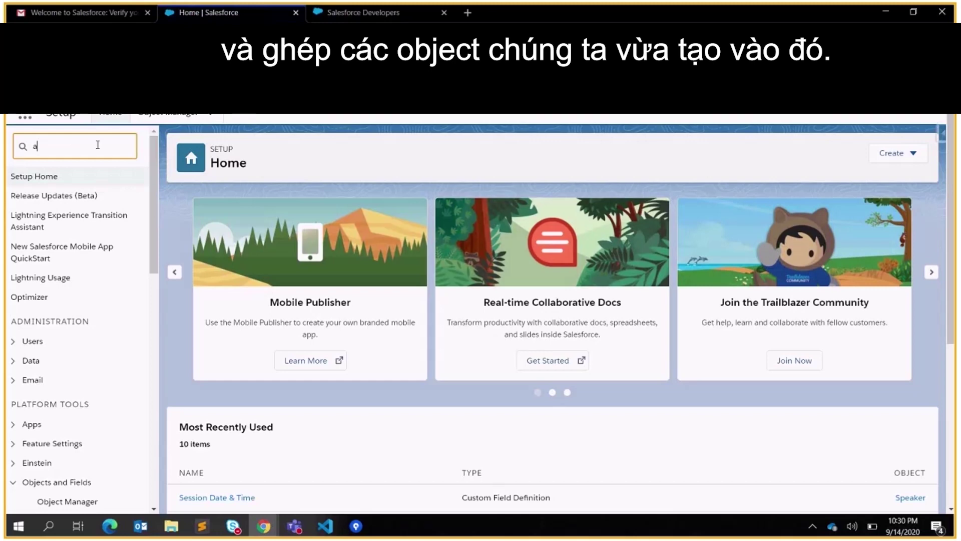
type("pp man")
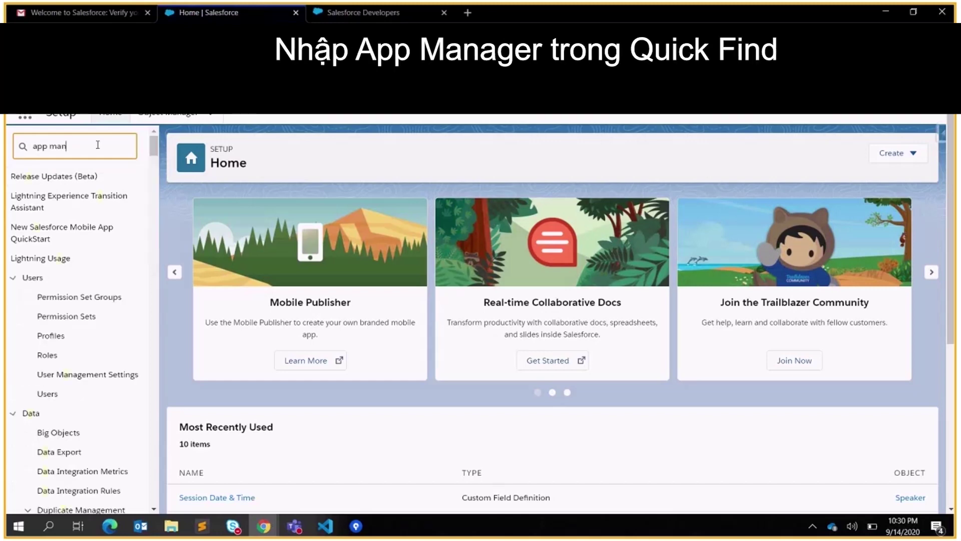
left_click(72, 197)
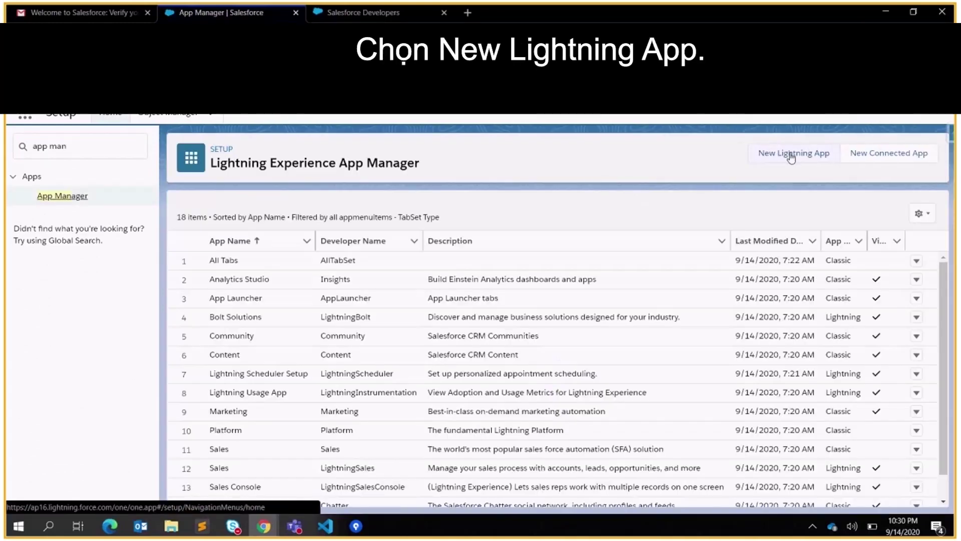
left_click(790, 157)
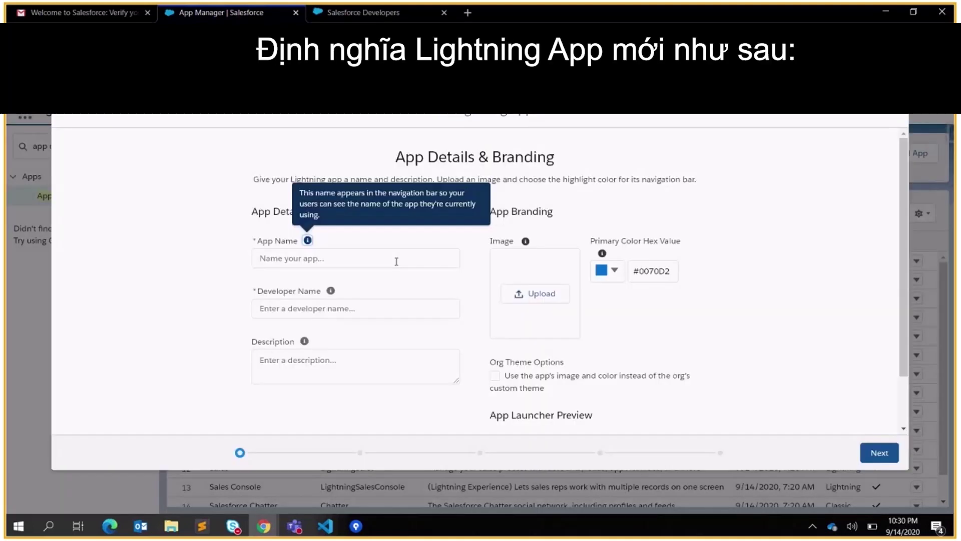
Name the app Conference with developer name Conference, and accept the default branding, app options and utility items
left_click(399, 260)
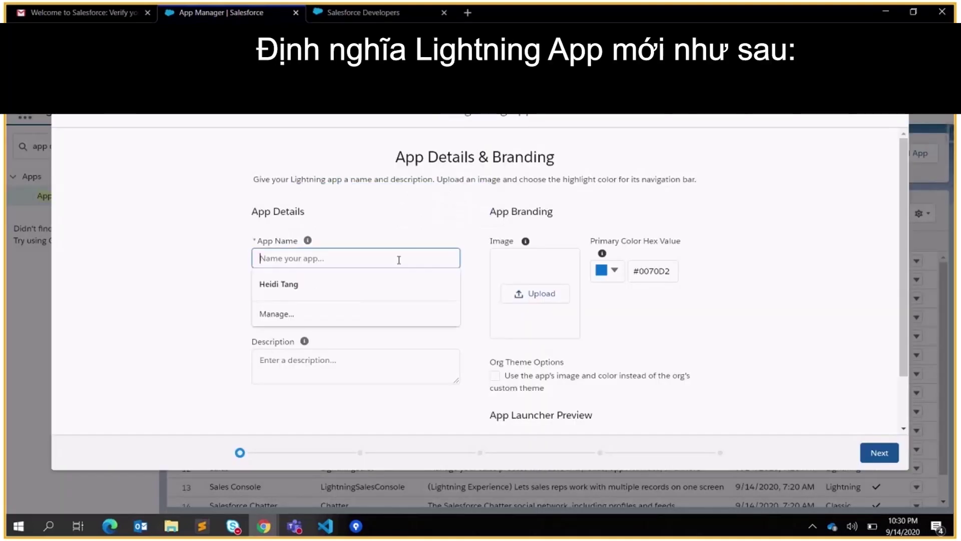
type("Conference")
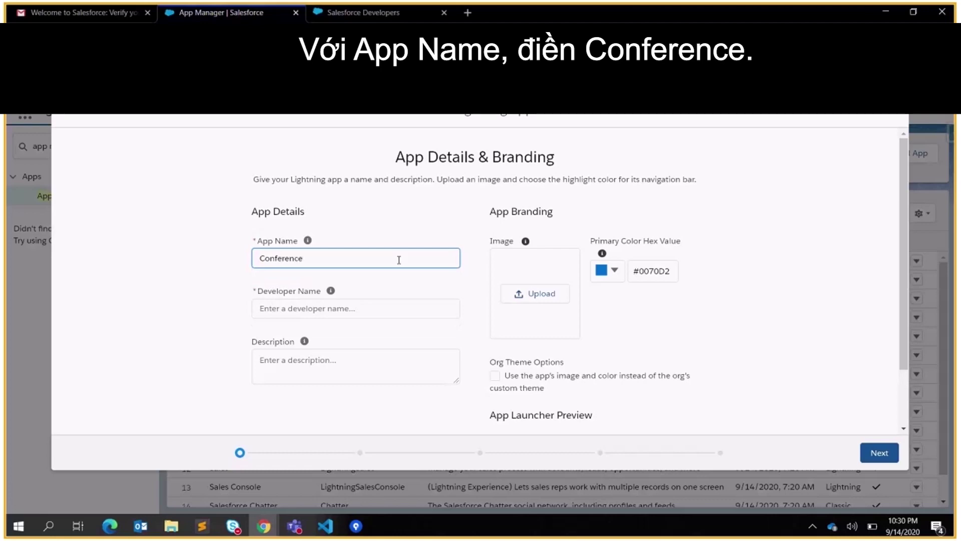
left_click(392, 288)
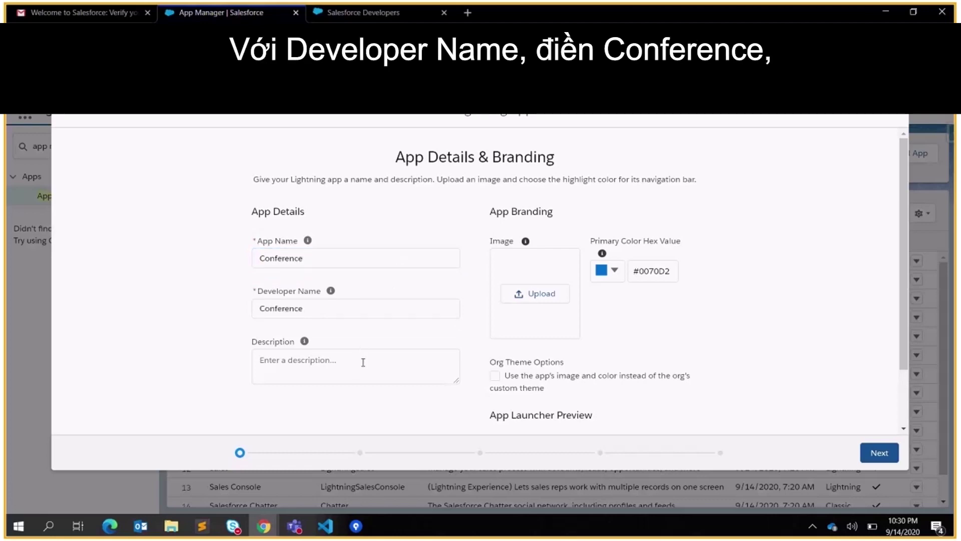
left_click(362, 362)
scroll(891, 468, "down", 2)
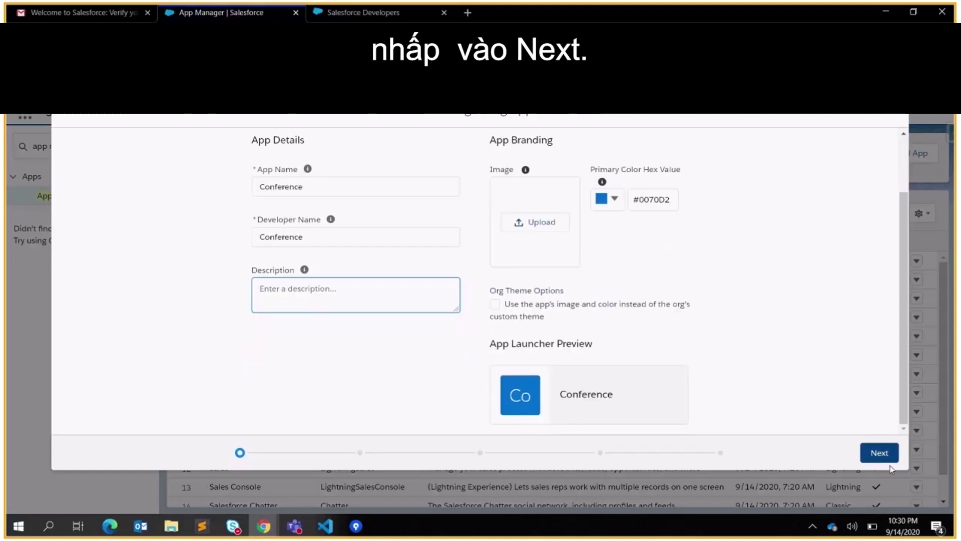
left_click(884, 456)
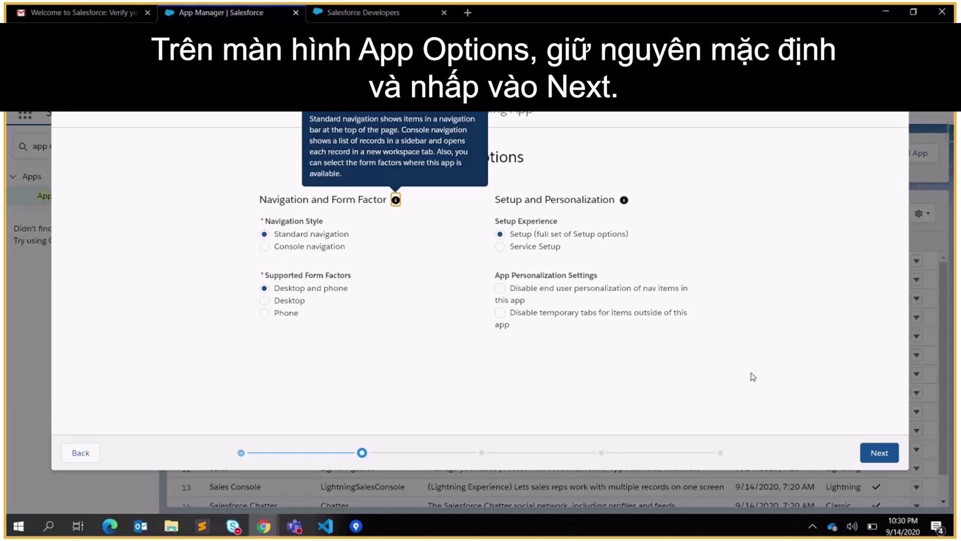
left_click(871, 453)
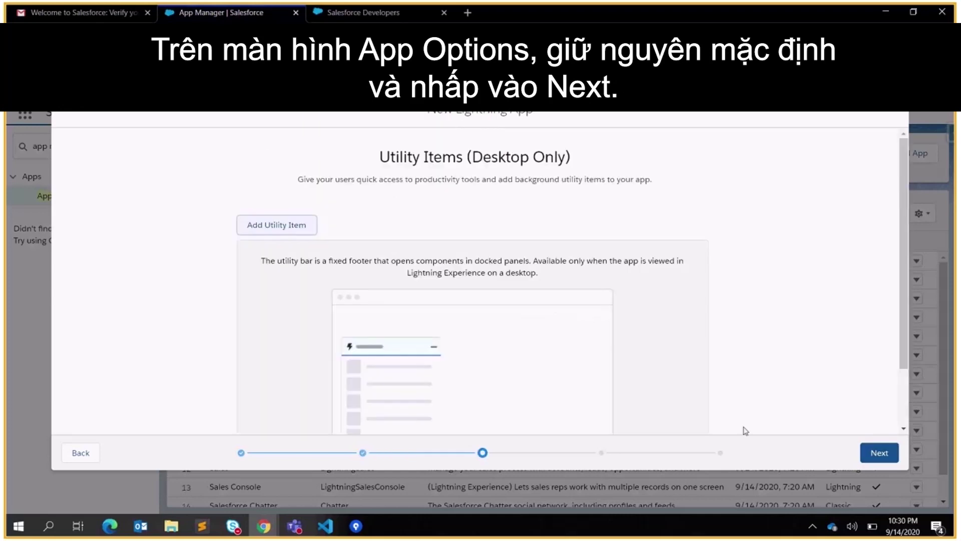
left_click(895, 465)
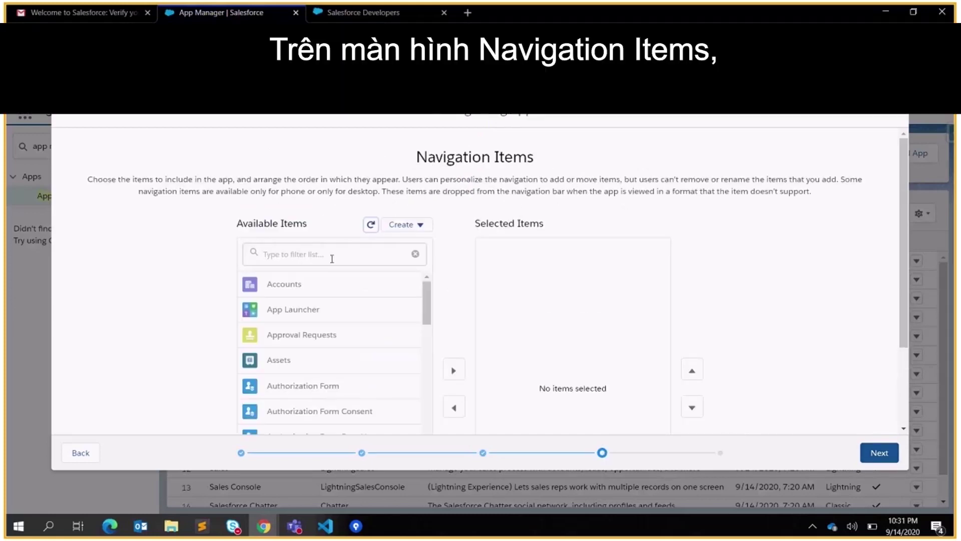
Add Home to the Conference app's selected navigation items
type("home")
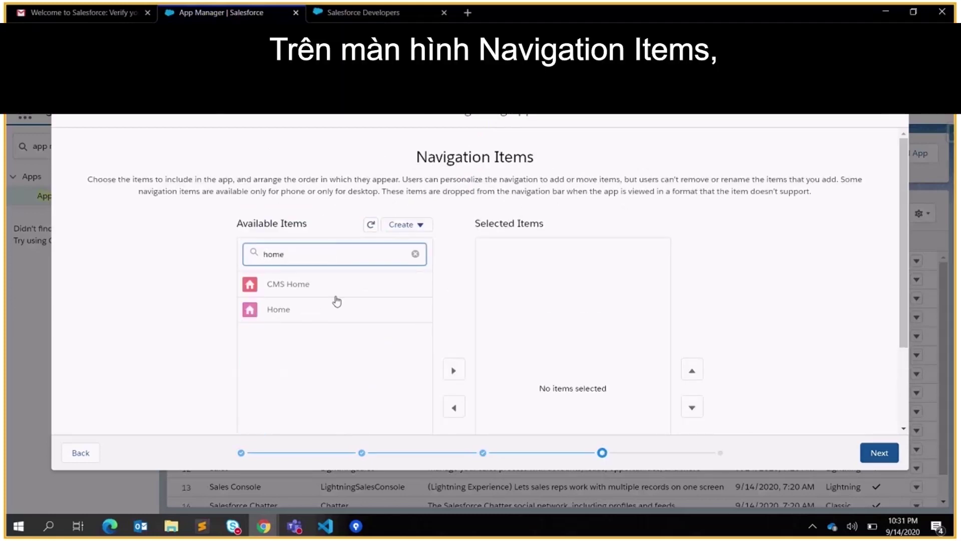
left_click(337, 302)
scroll(330, 281, "down", 2)
left_click(454, 288)
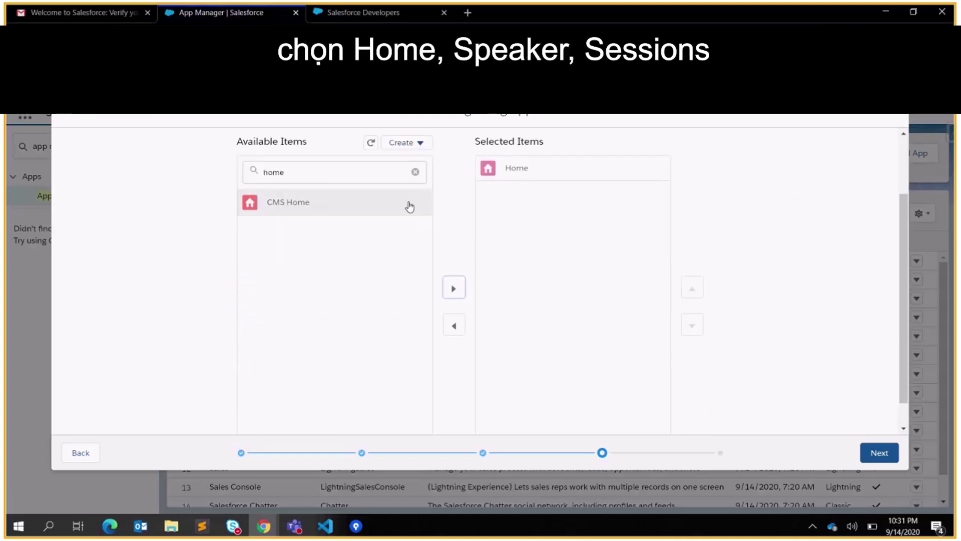
Find Speakers among the available navigation items and add it to the Conference app
triple_click(368, 175)
type("spe")
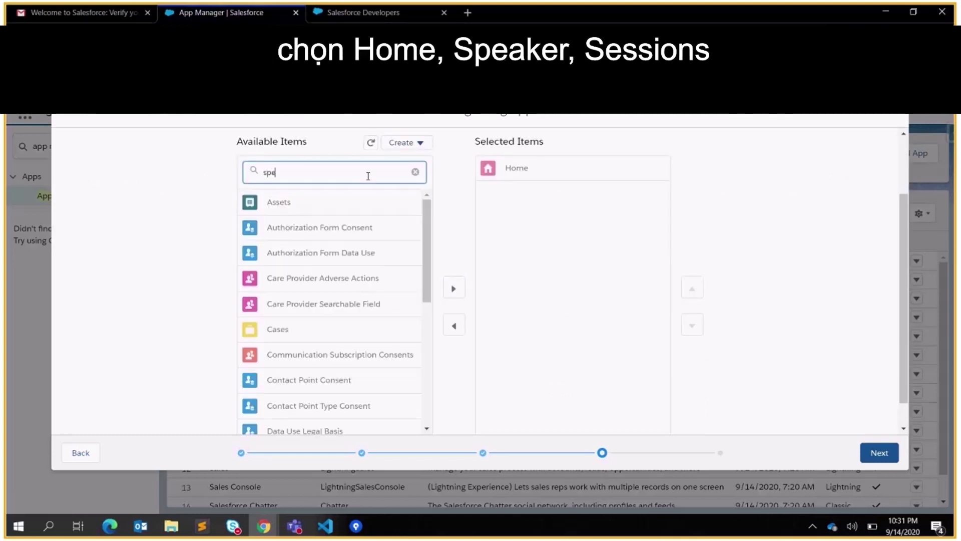
type("aker")
left_click(385, 205)
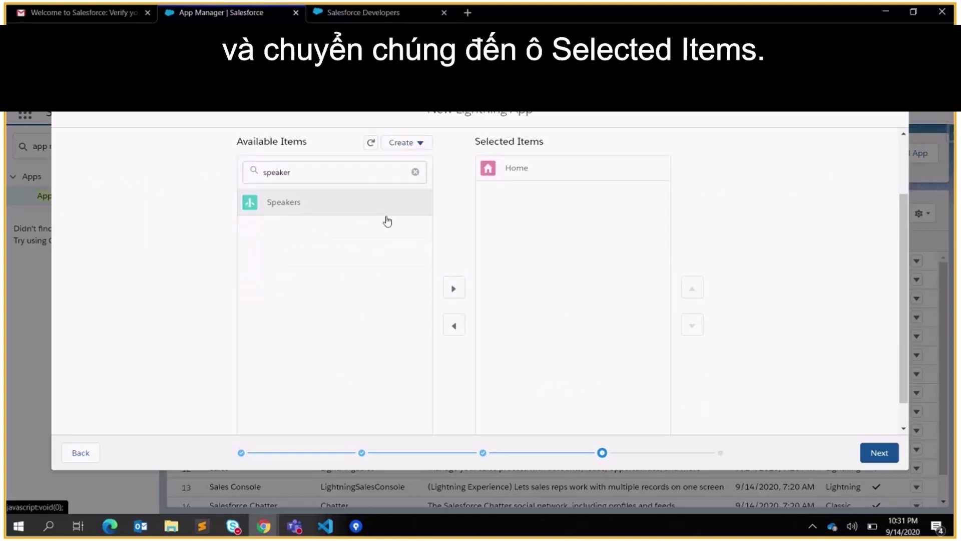
left_click(454, 289)
Add Sessions to the app's selected navigation items and continue to the user profiles
triple_click(373, 165)
type("sessi")
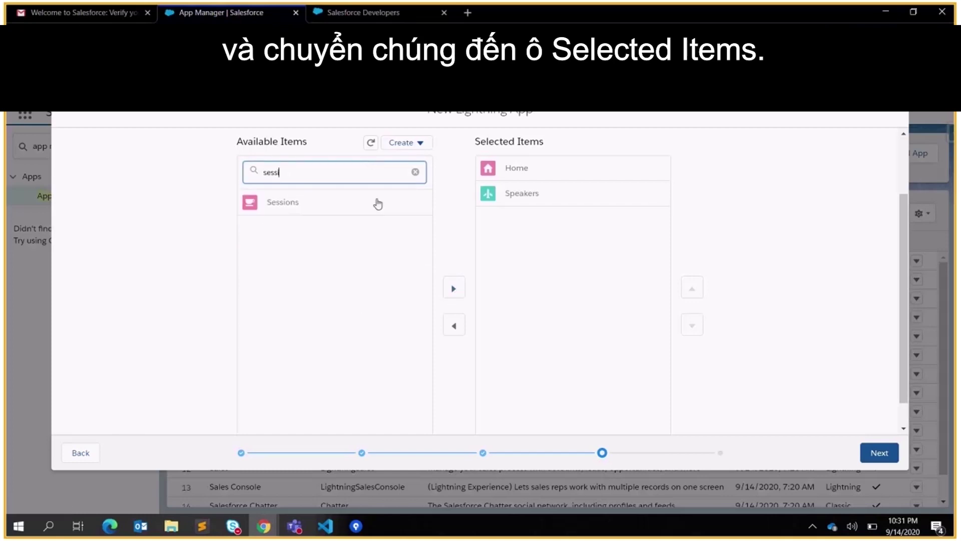
left_click(375, 203)
left_click(454, 288)
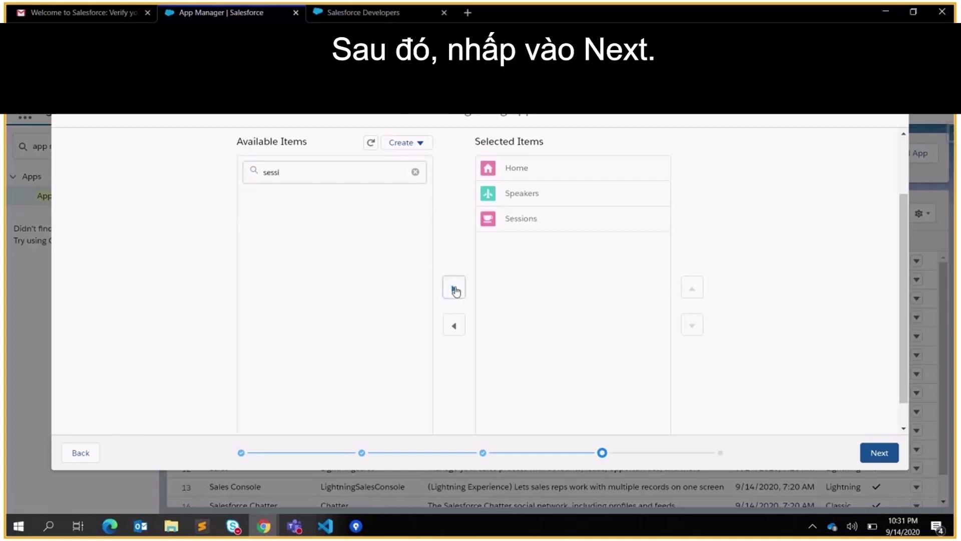
left_click(879, 452)
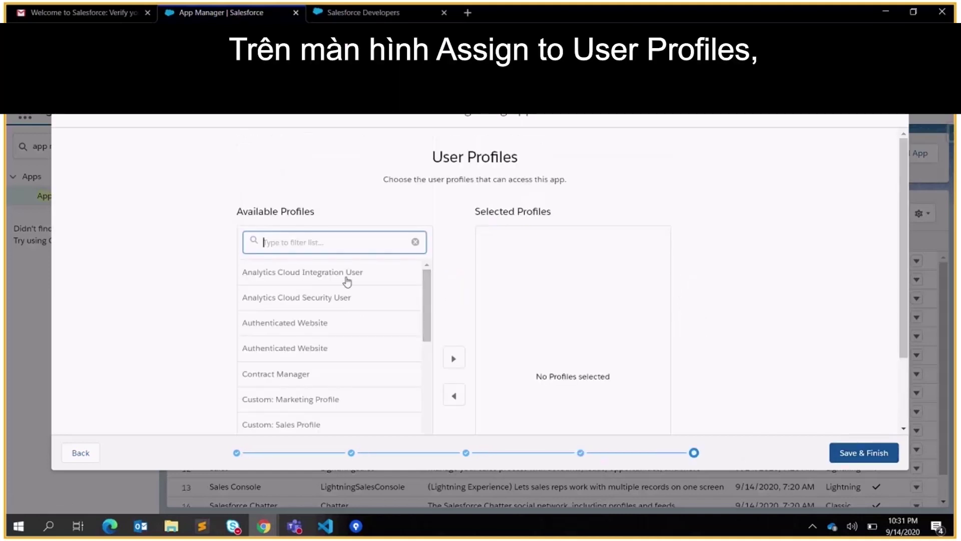
Give the System Administrator profile access to the Conference app, then save and finish the app
type("sys")
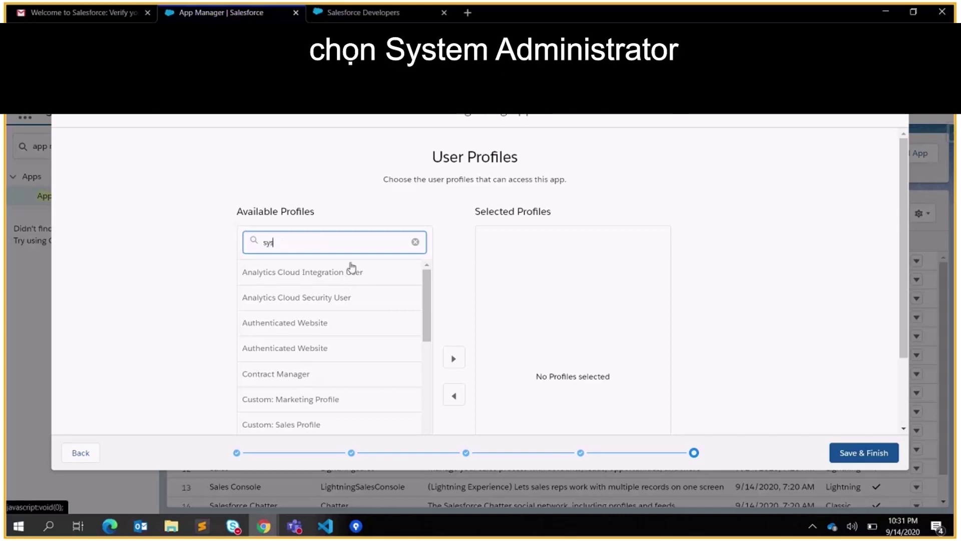
type("tem ad")
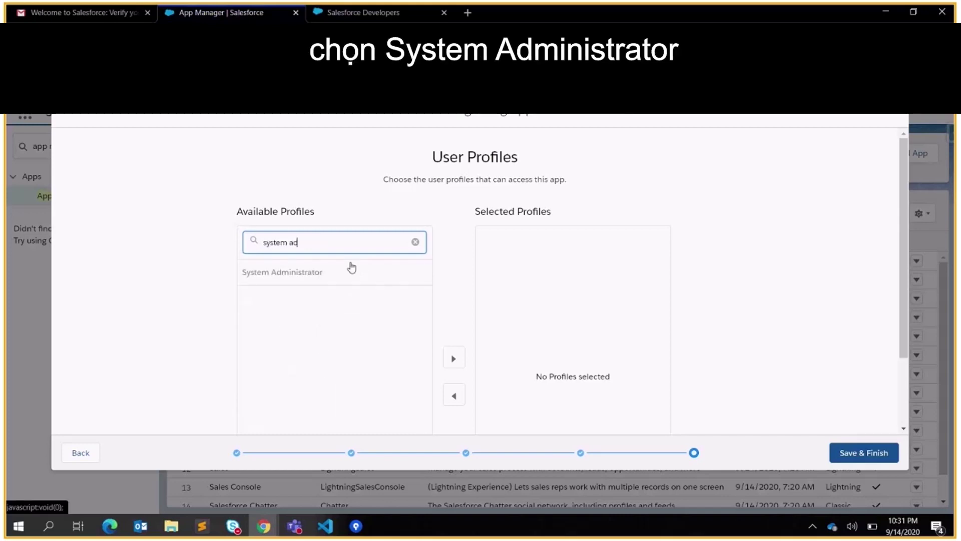
left_click(350, 270)
scroll(334, 246, "down", 1)
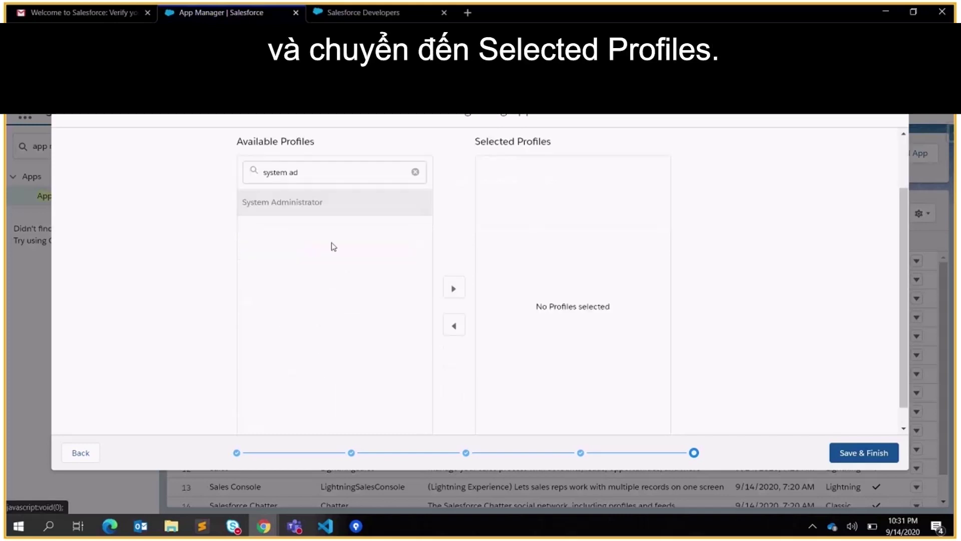
left_click(454, 287)
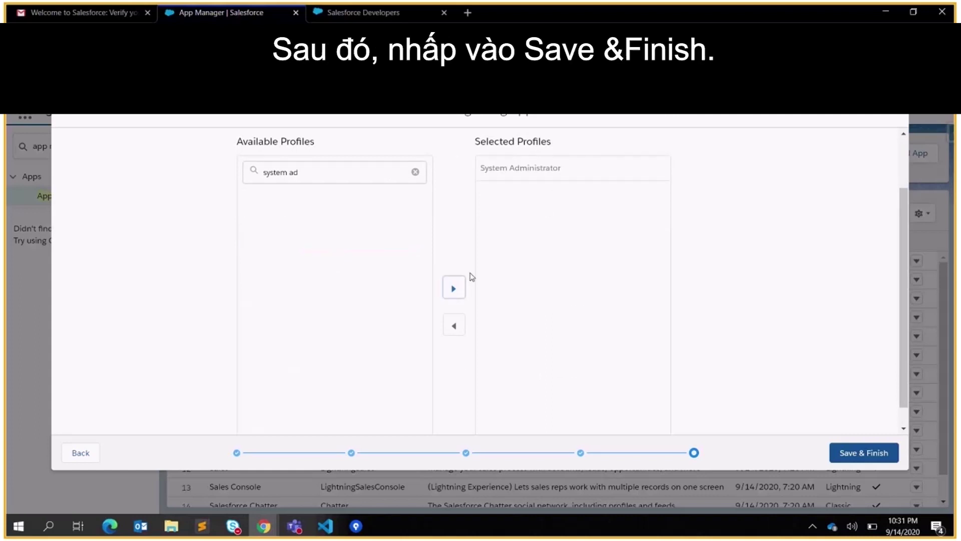
left_click(870, 462)
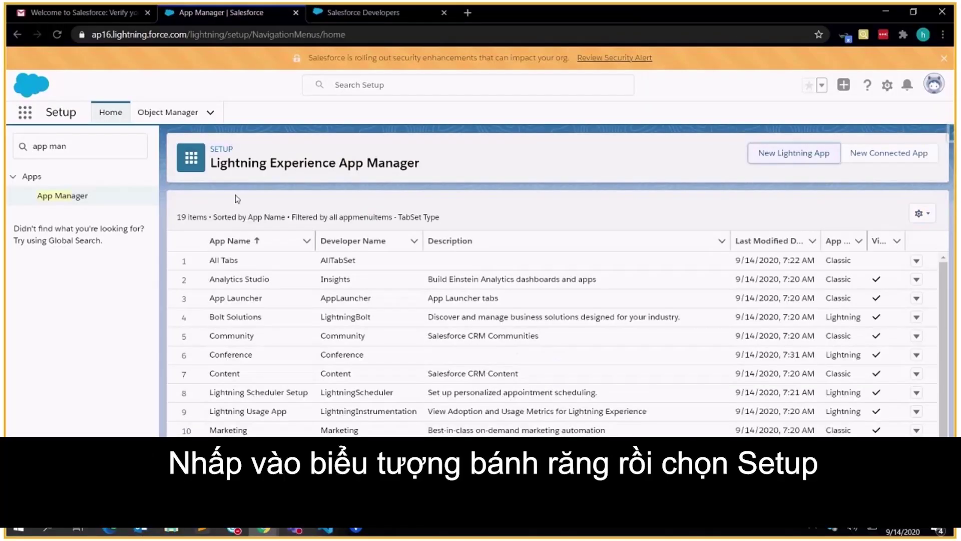
Find Classic Email Templates in Setup and start a new template of type Text
left_click(111, 151)
key("ctrl+a")
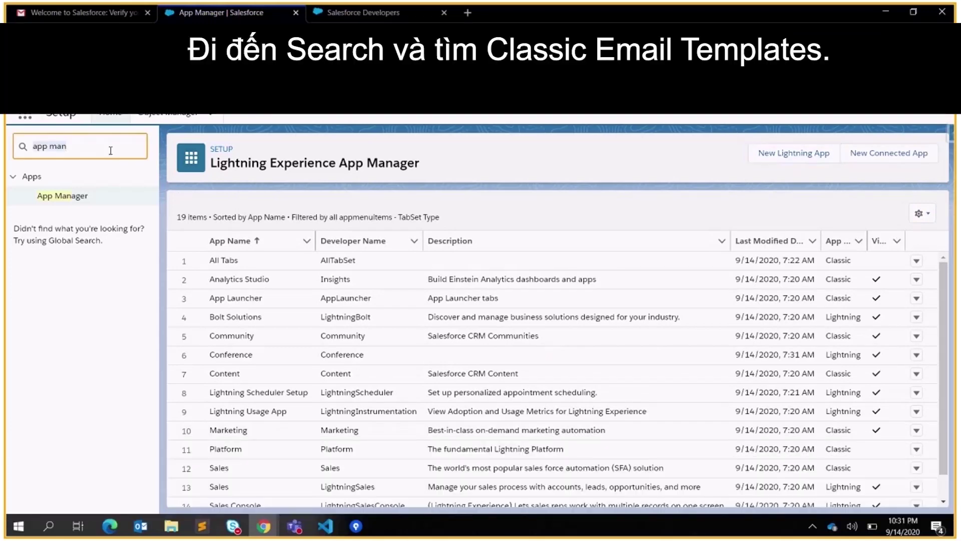
type("e")
type("lassic ema")
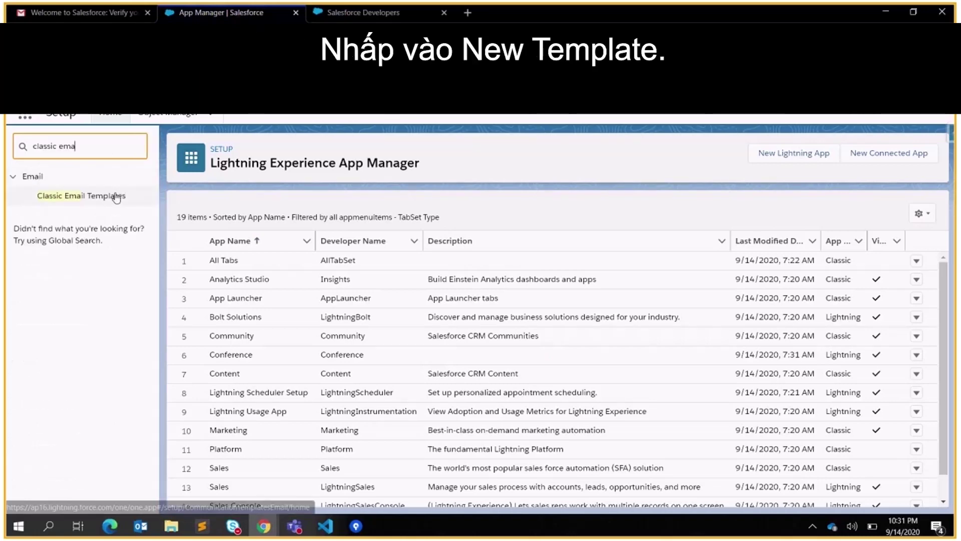
left_click(117, 196)
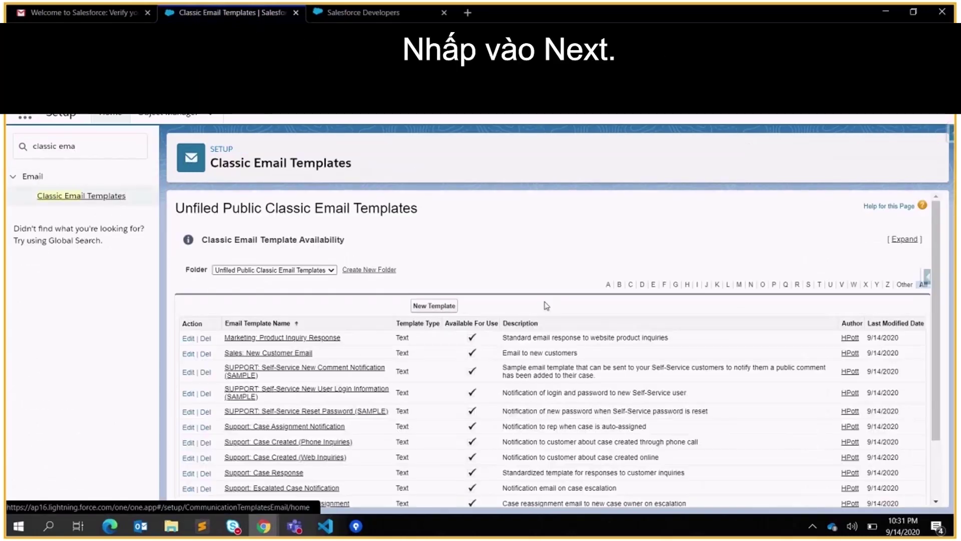
left_click(444, 305)
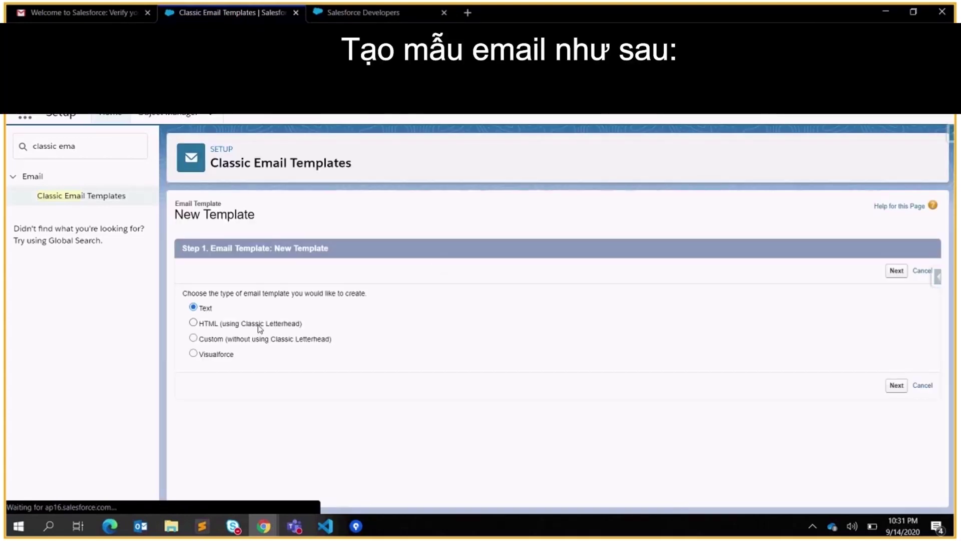
left_click(896, 270)
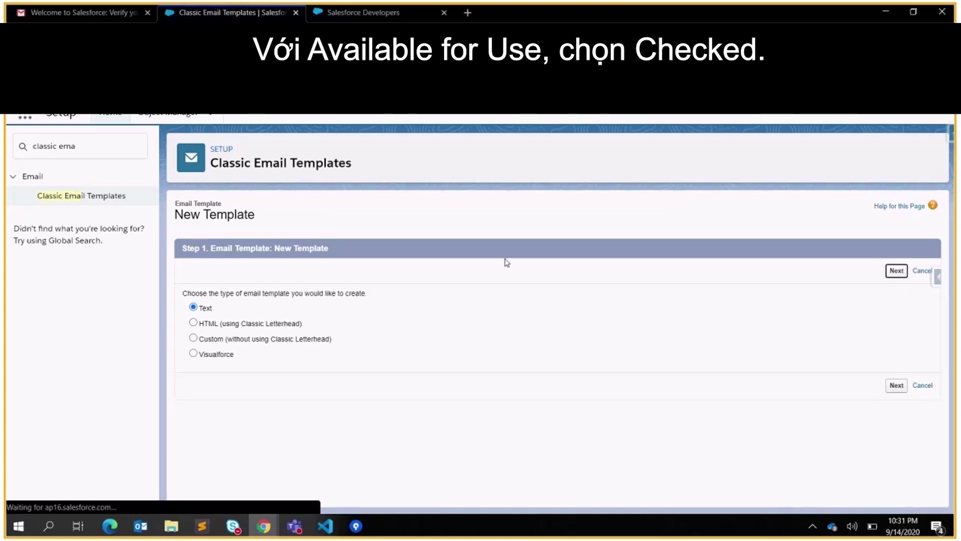
Make the template available for use and name it Booking speaker email template, letting the unique name fill from it
scroll(315, 348, "down", 3)
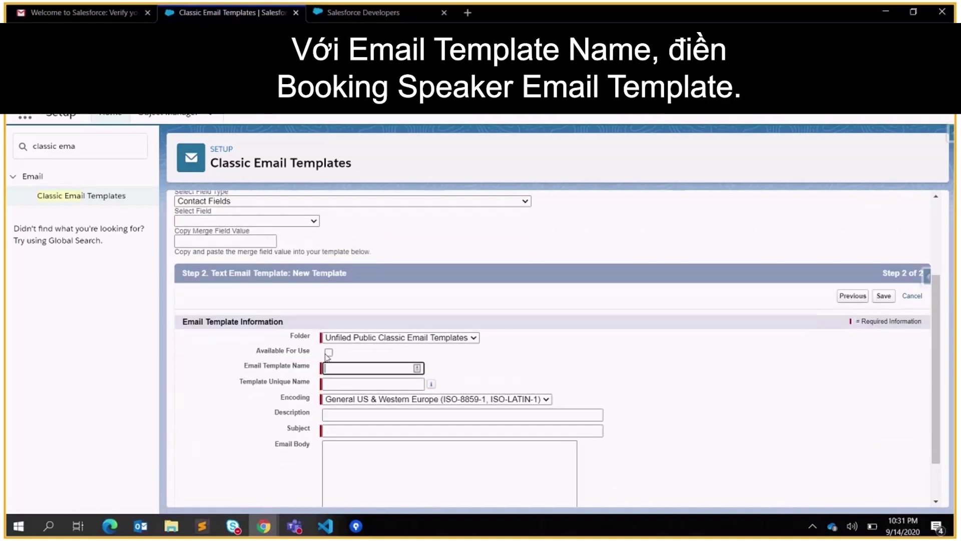
left_click(329, 352)
left_click(341, 367)
left_click(342, 367)
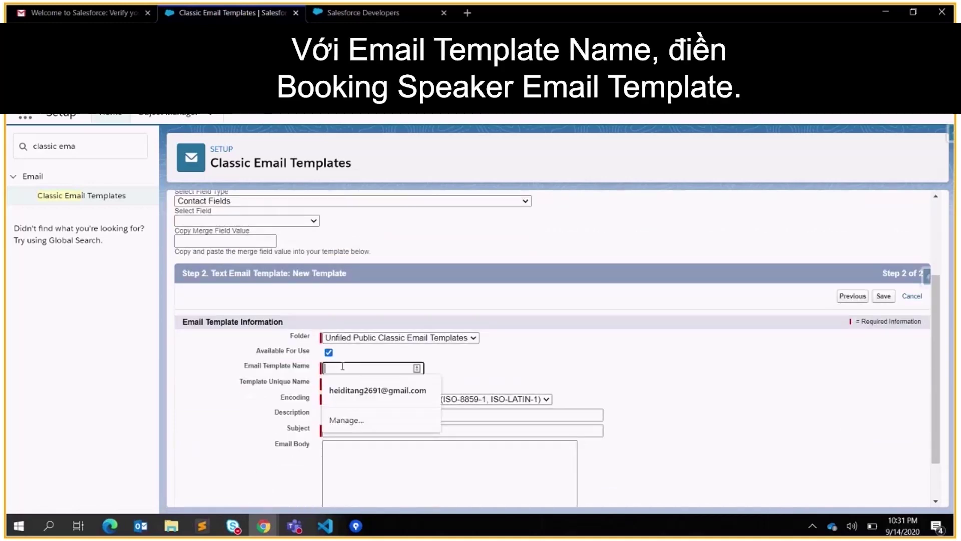
type("Bo")
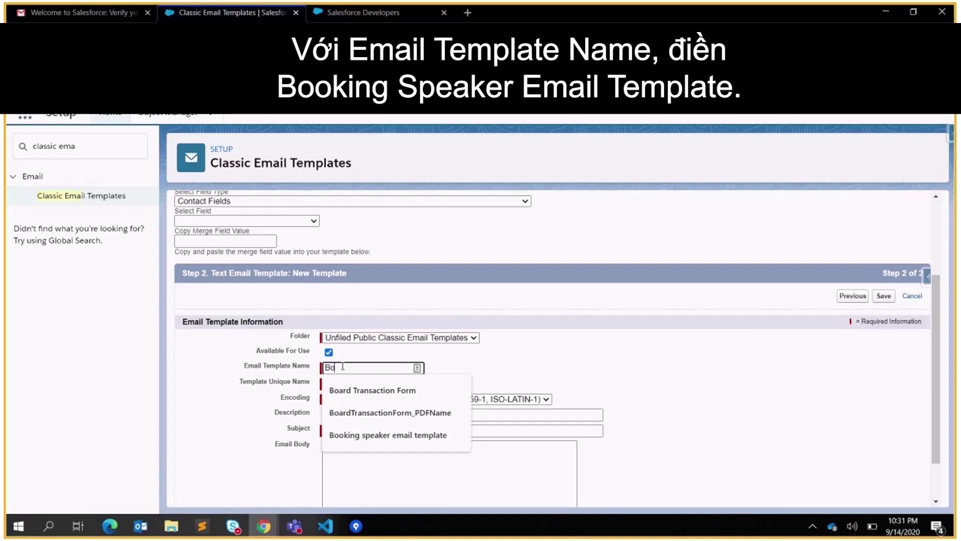
type("oki")
left_click(388, 388)
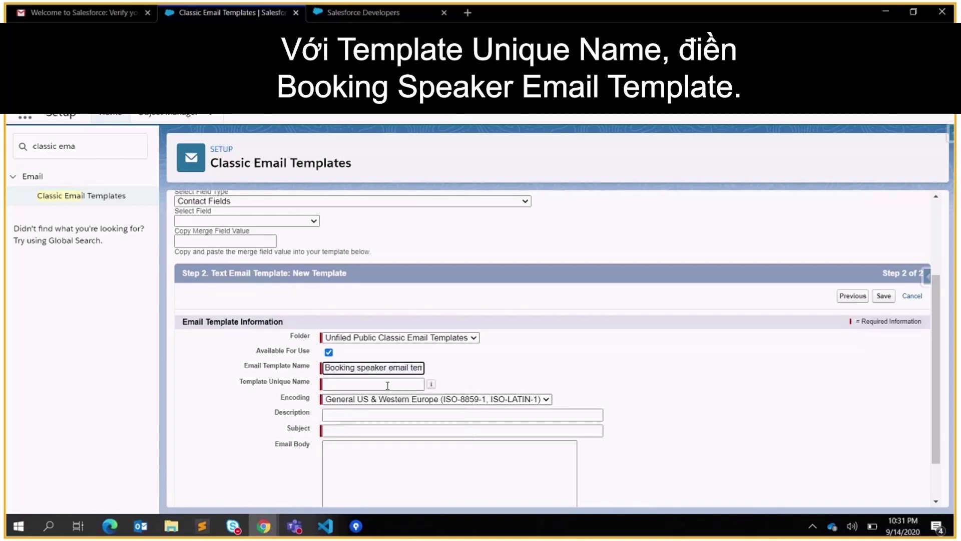
left_click(387, 384)
scroll(425, 371, "down", 1)
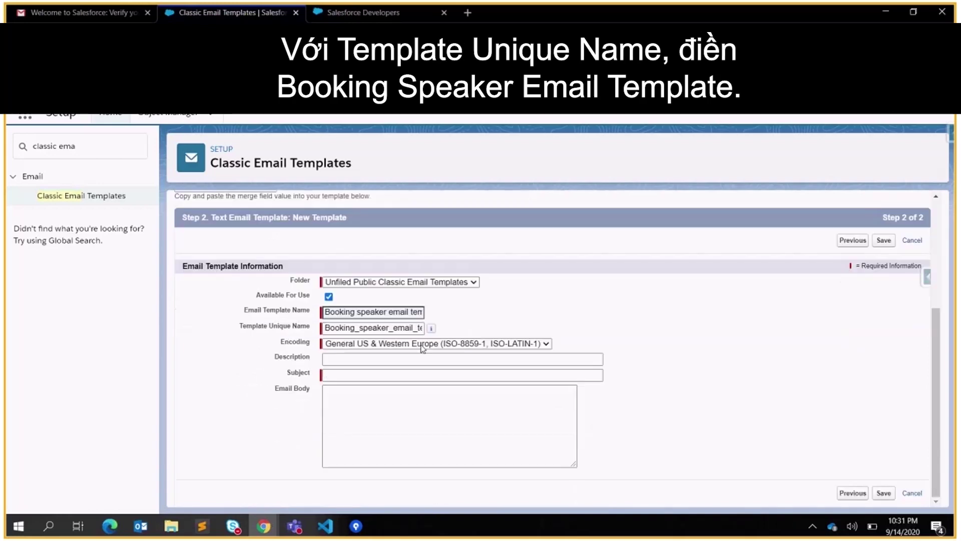
Set the template's subject to "Subject: Speaker confirmation", leaving the description empty
left_click(434, 359)
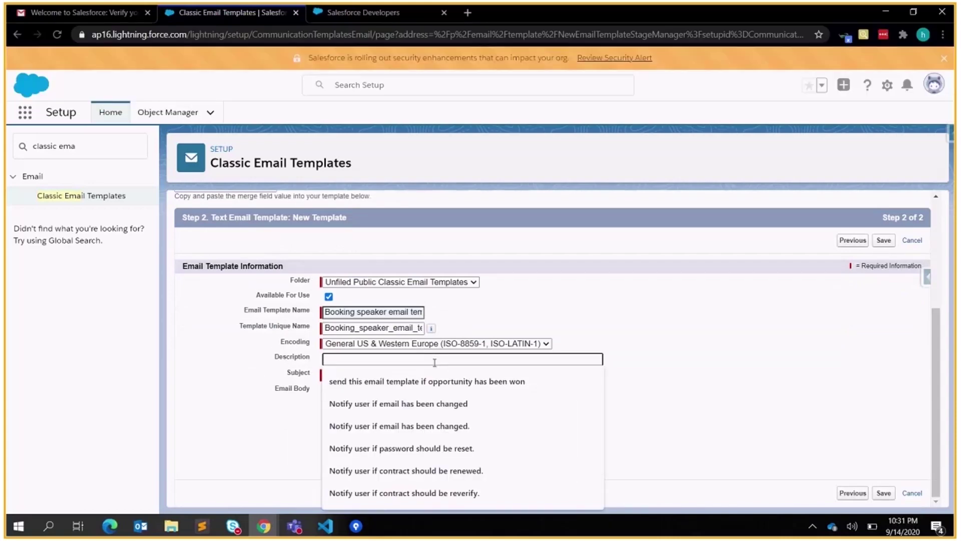
left_click(471, 375)
left_click(470, 375)
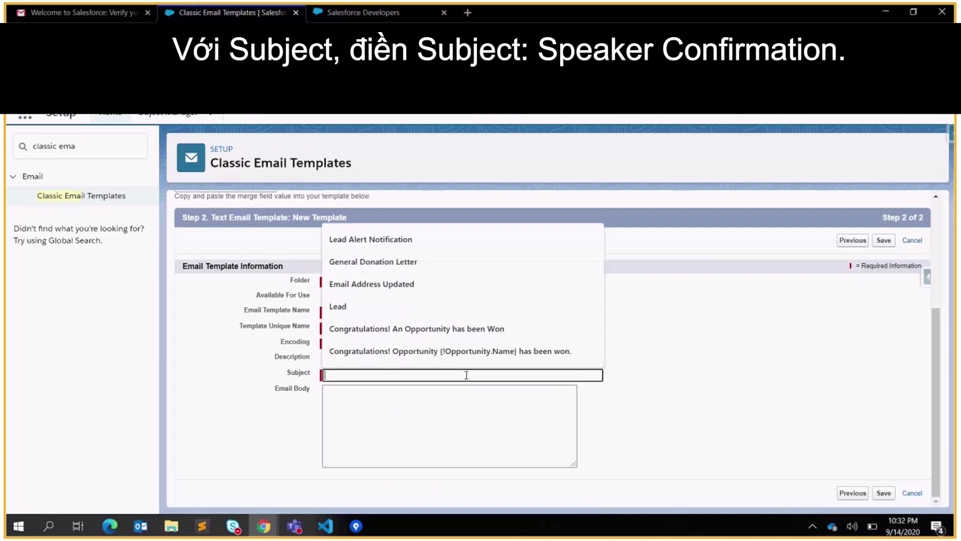
type("Subject: Speaker confirmation")
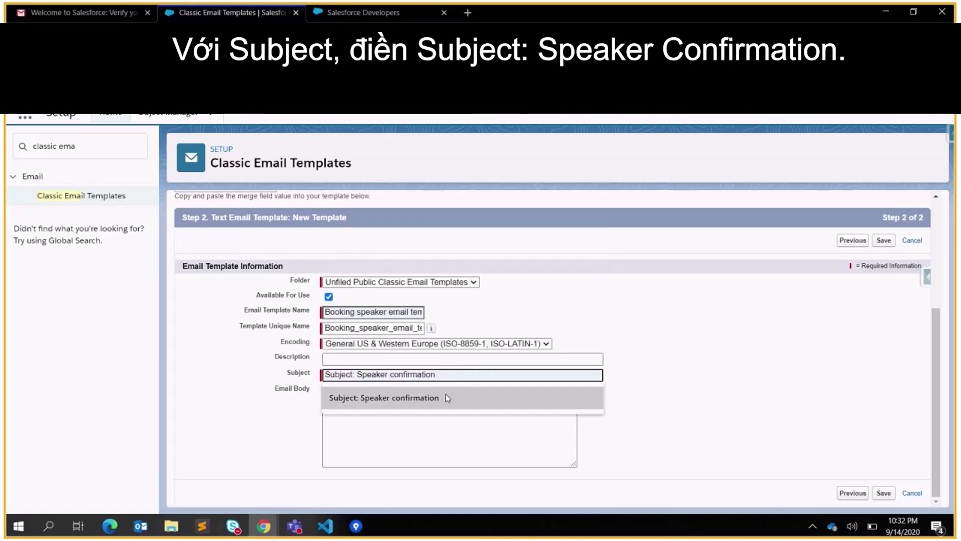
left_click(446, 394)
left_click(455, 412)
left_click(403, 379)
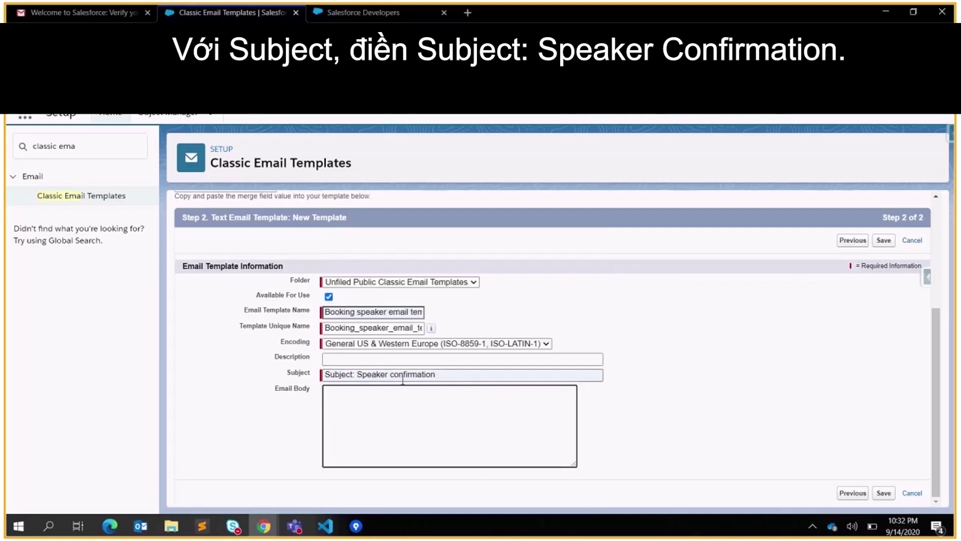
Write the email body greeting the speaker and confirming the session, using Speaker__c merge fields First_Name__c, Last_Name__c, Session_Name__c and Session_Date_Time__c, and save the template
left_click(429, 439)
type("De")
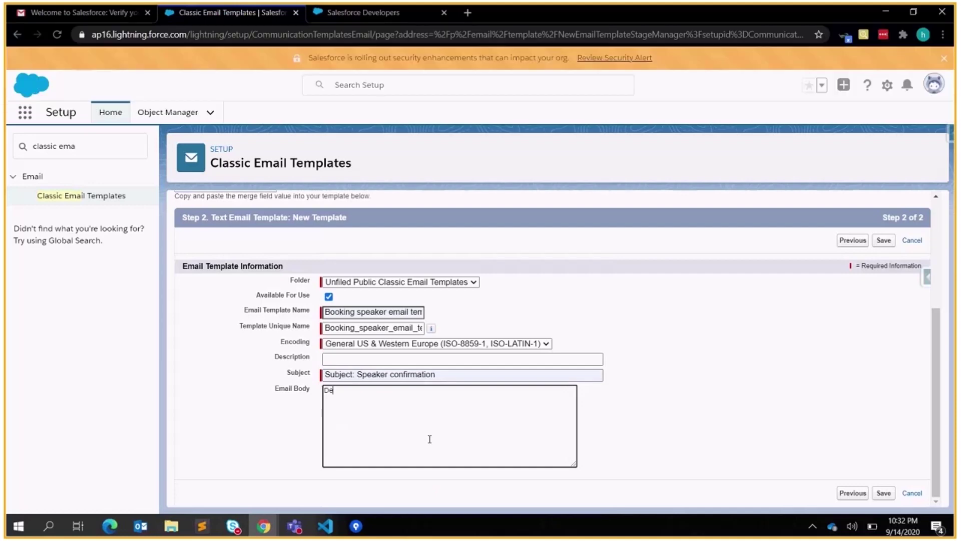
type("ar")
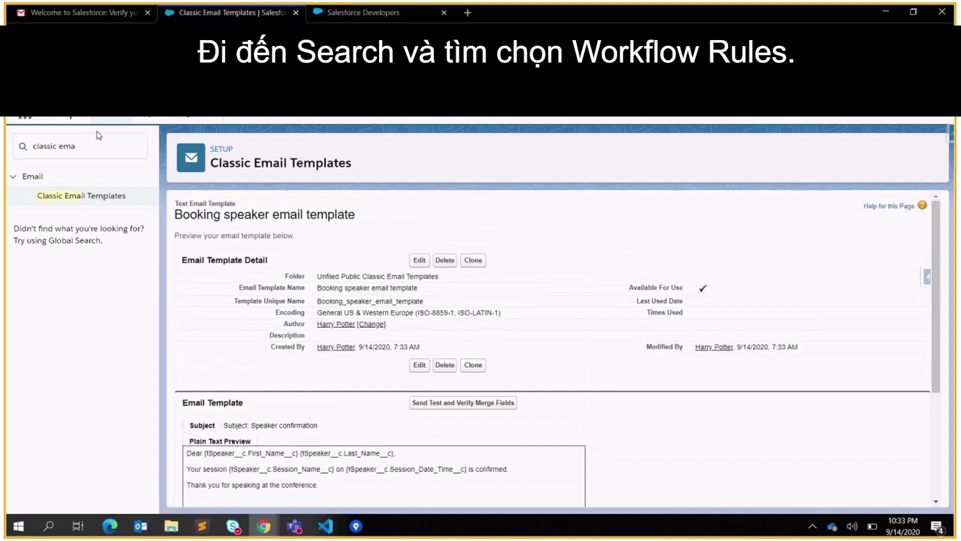
Find Workflow Rules in Setup and continue past its introduction page to the list of rules
left_click(102, 148)
key("ctrl+a")
type("workflow")
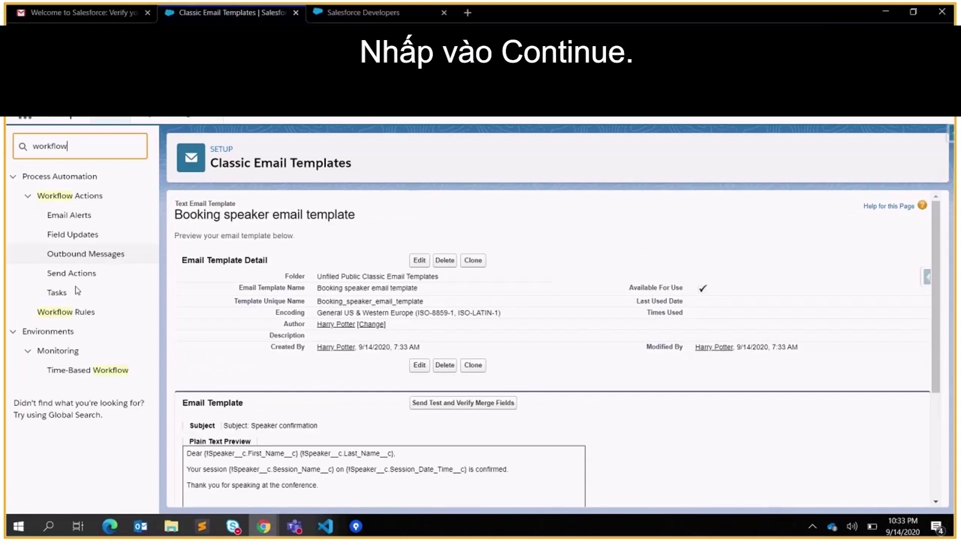
left_click(75, 312)
scroll(180, 440, "down", 2)
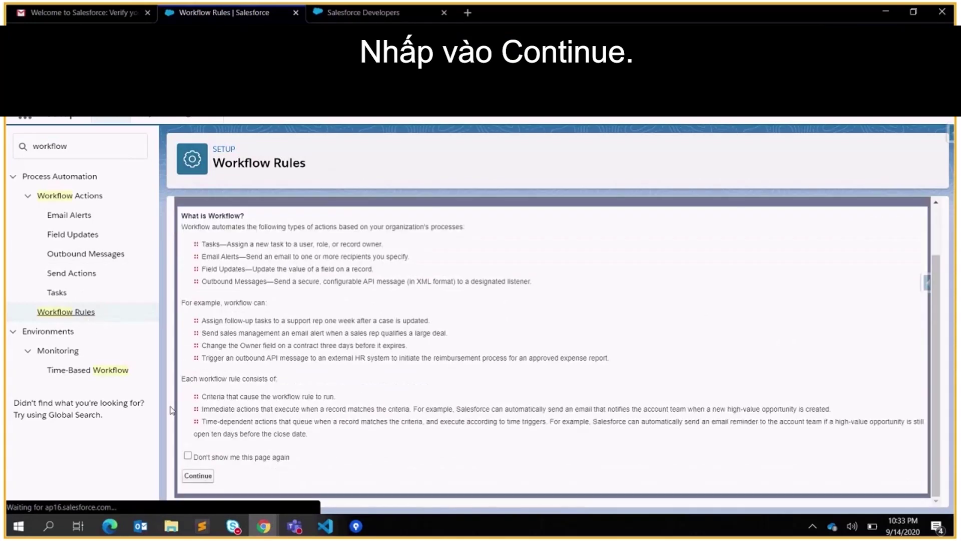
left_click(192, 473)
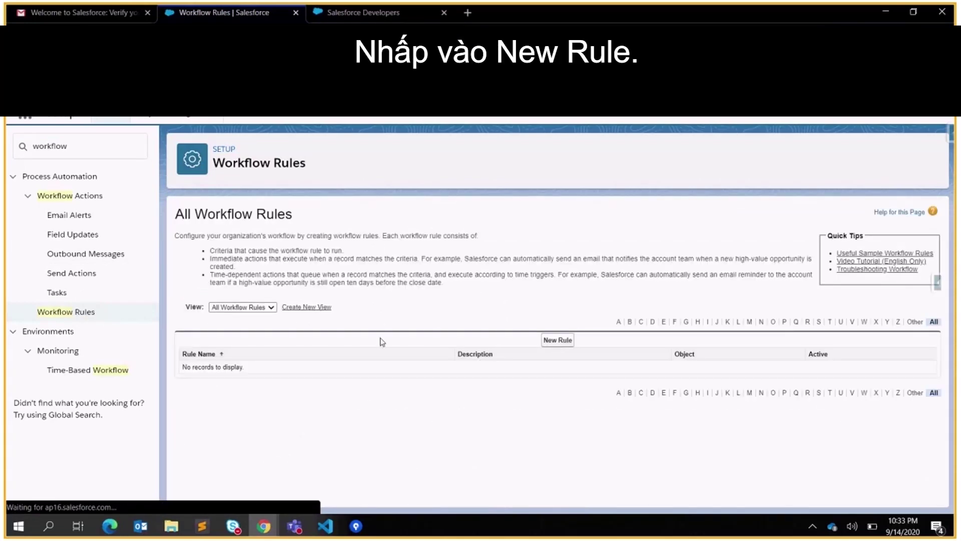
Start a new workflow rule, select Speaker as its object and proceed to the rule configuration
left_click(554, 343)
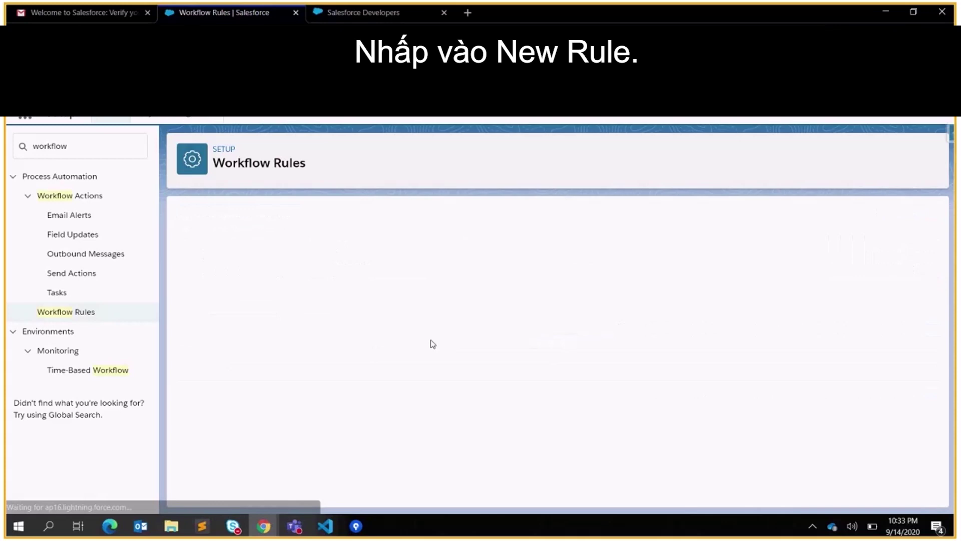
left_click(421, 325)
scroll(433, 207, "down", 3)
scroll(433, 207, "down", 10)
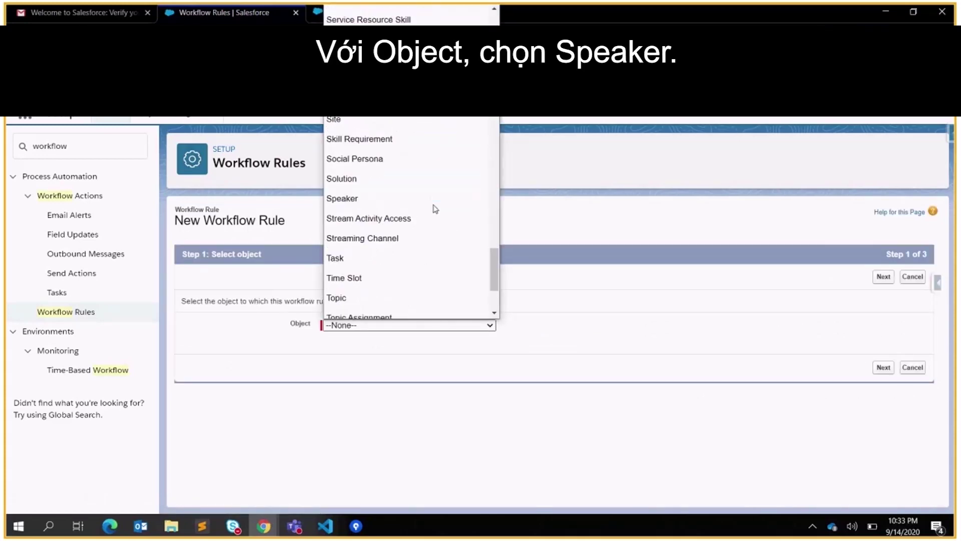
left_click(423, 198)
left_click(883, 277)
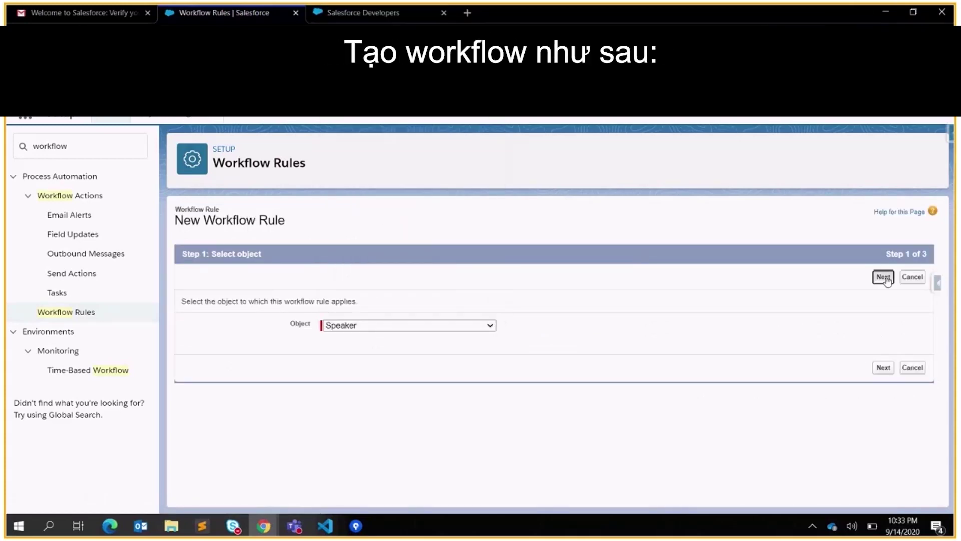
Name the rule SendingEmailToSpeaker and describe it as "when a speaker is assign to a session, send a confirmation email to the speaker."
left_click(413, 348)
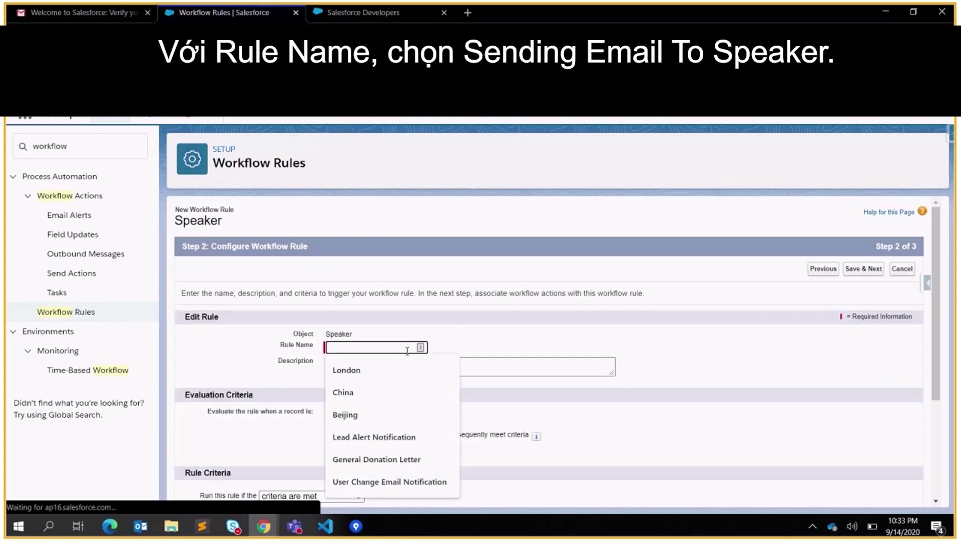
type("SendingEmailToSpeaker")
left_click(402, 369)
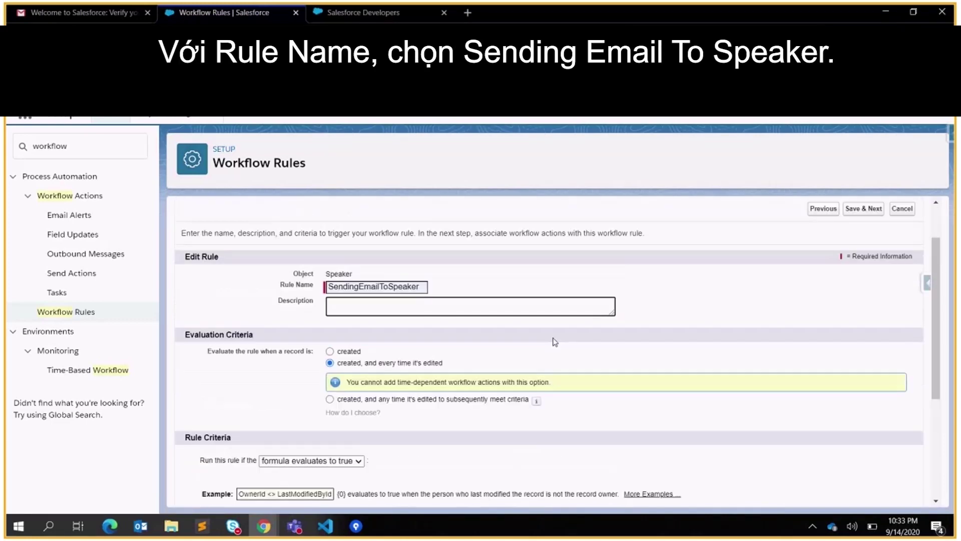
type("when a speaker is assign to a")
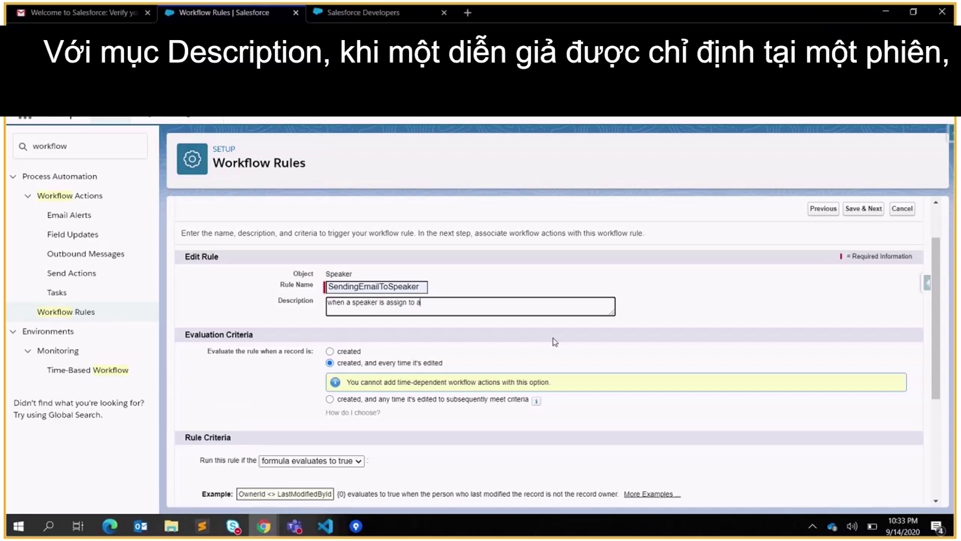
type(" session, send a confirmation email to the speaker")
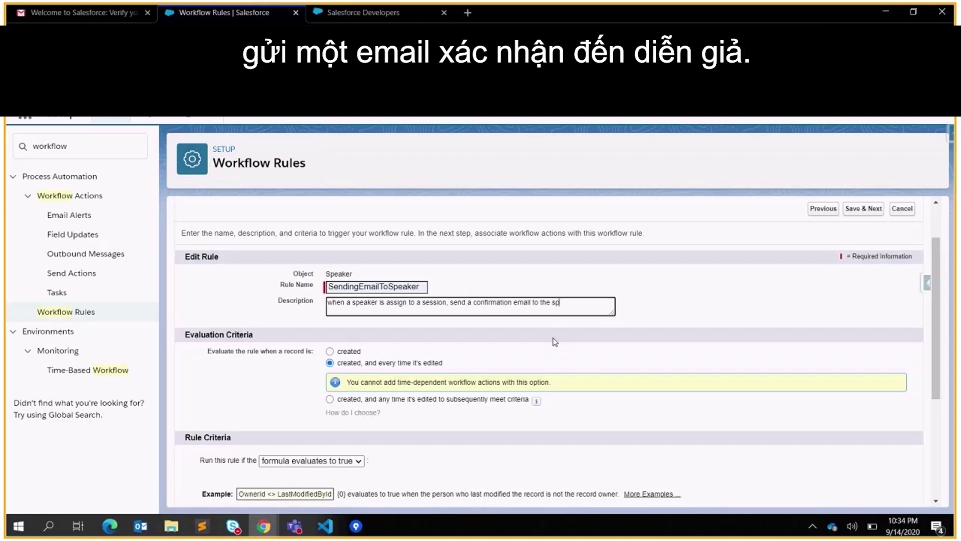
type(".")
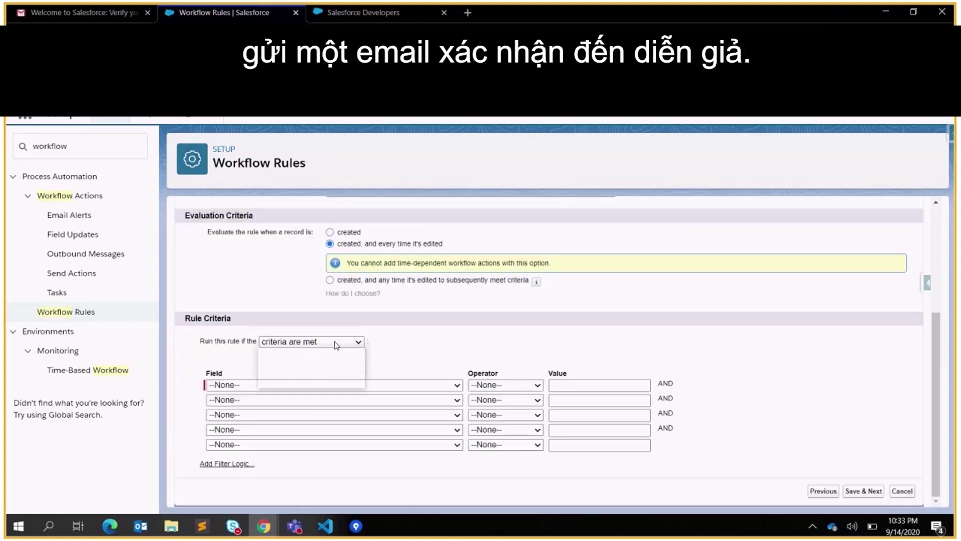
Run the rule if the formula AND(NOT(ISNULL( Email__c )),NOT(ISNULL( Session__c ))) evaluates to true, check its syntax and save the rule to continue
left_click(334, 341)
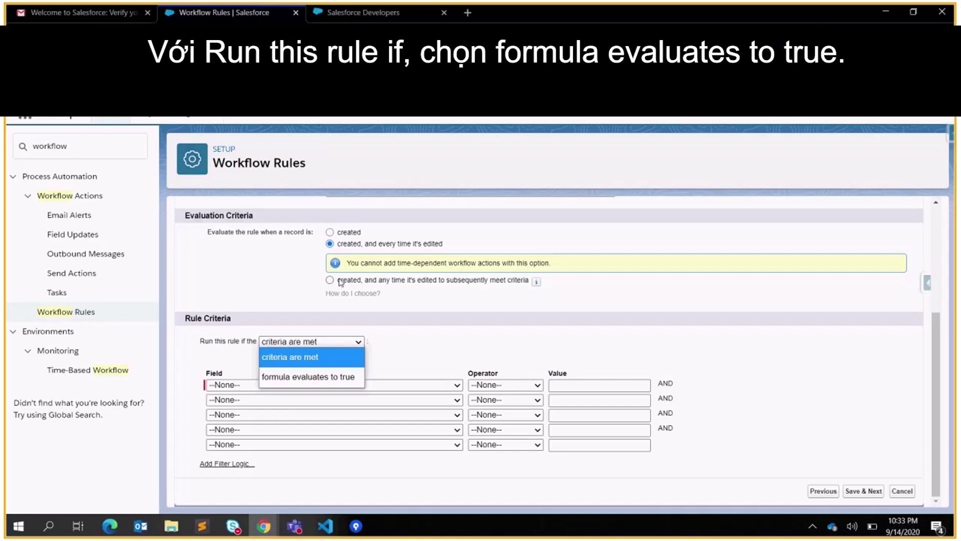
left_click(330, 378)
scroll(311, 442, "down", 2)
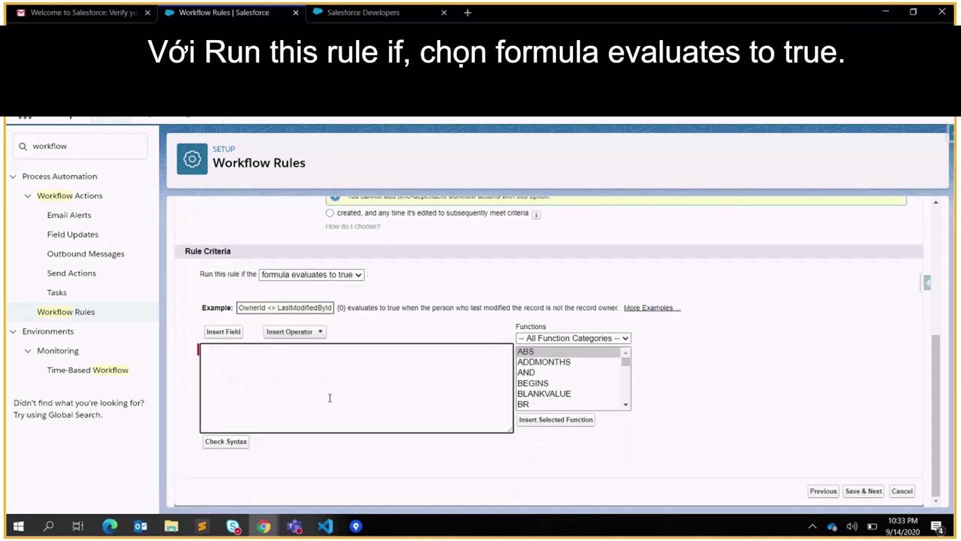
left_click(305, 276)
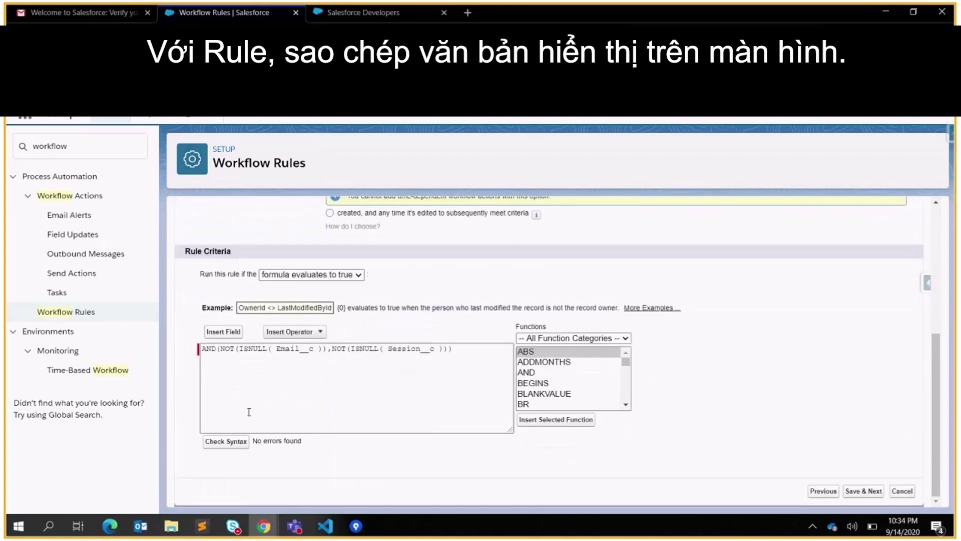
left_click_drag(251, 440, 305, 444)
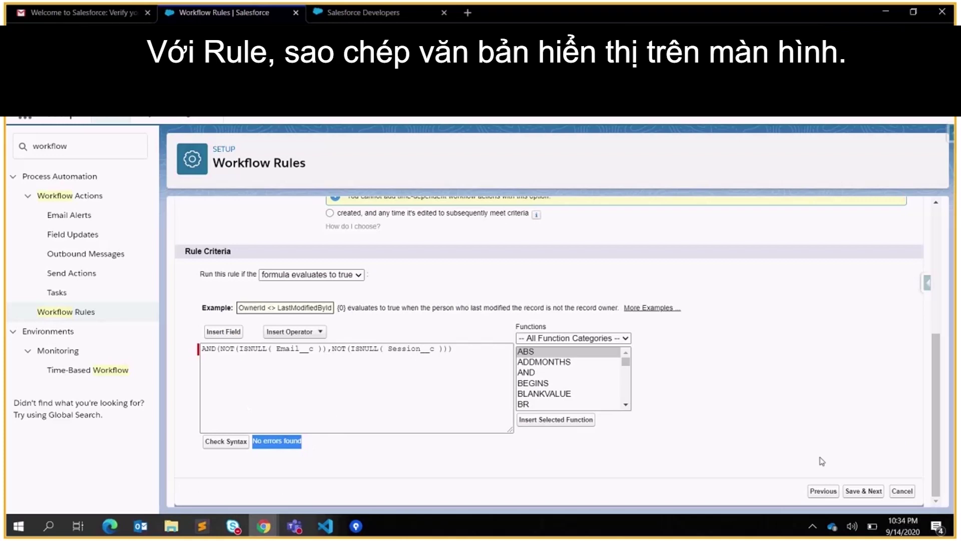
left_click(864, 491)
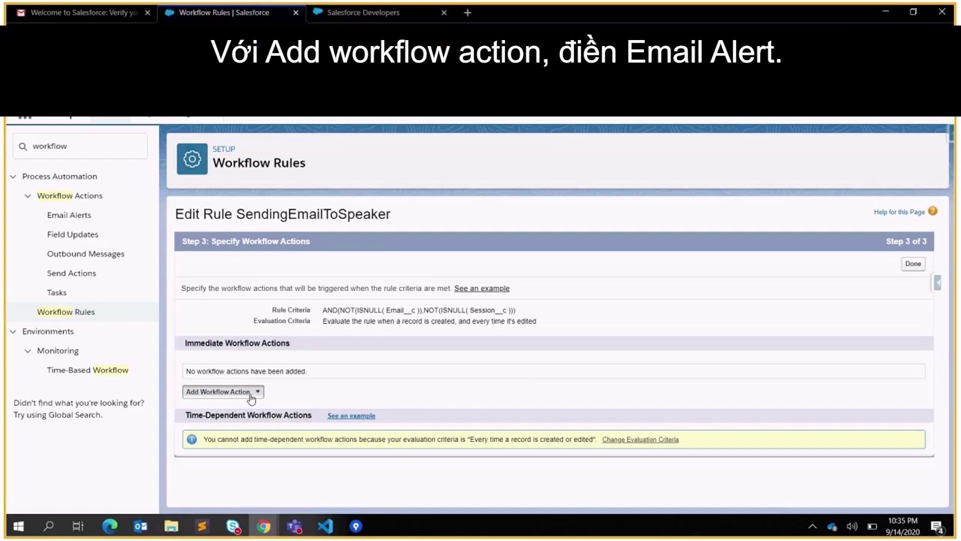
Add a new email alert as the immediate workflow action, described as SendEmailToSpeakerWhenAssigned, letting the unique name fill from it
left_click(252, 397)
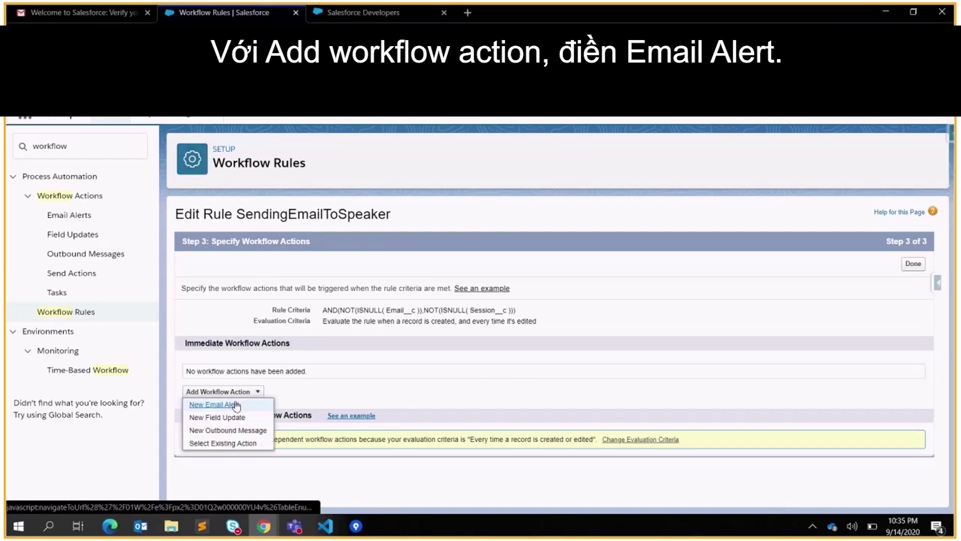
left_click(236, 405)
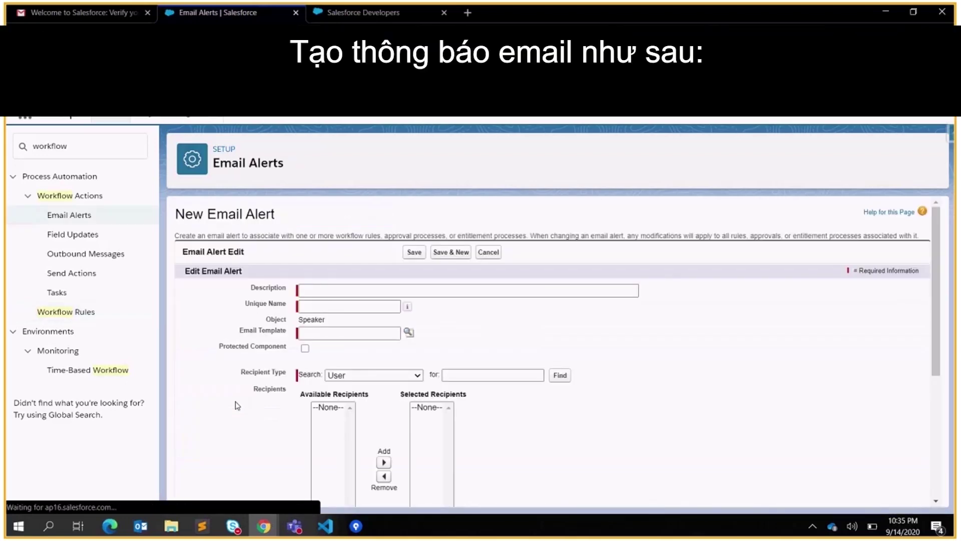
left_click(325, 295)
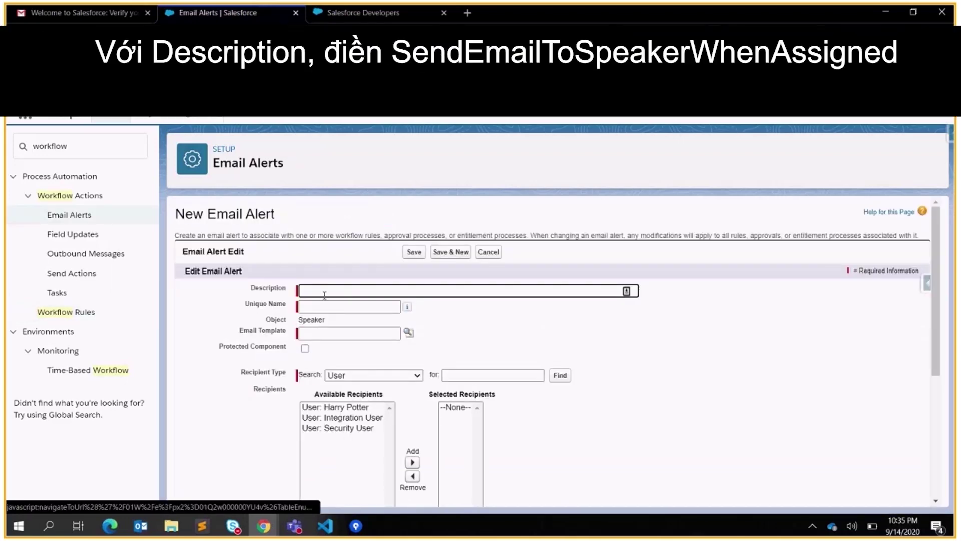
left_click(324, 295)
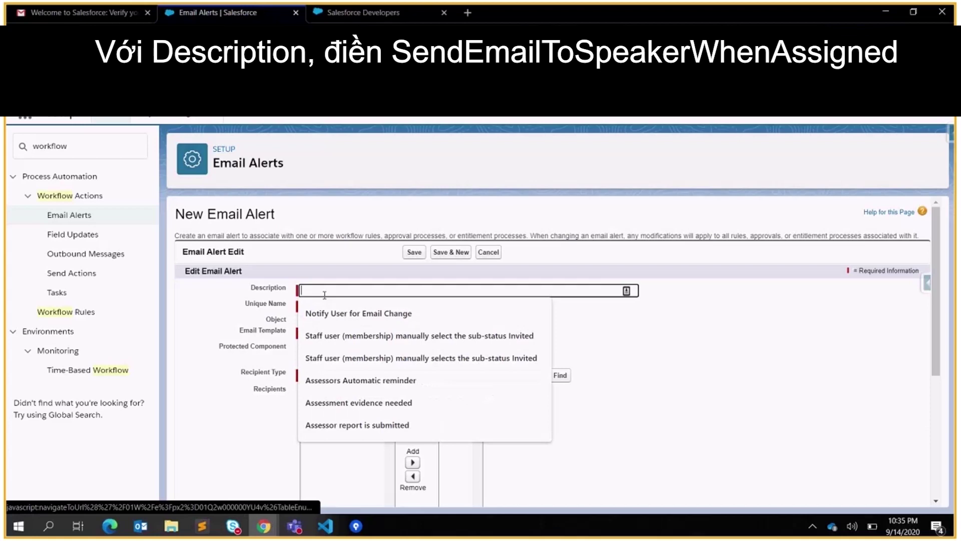
type("SendEmailToSpeakerWhenAssigned")
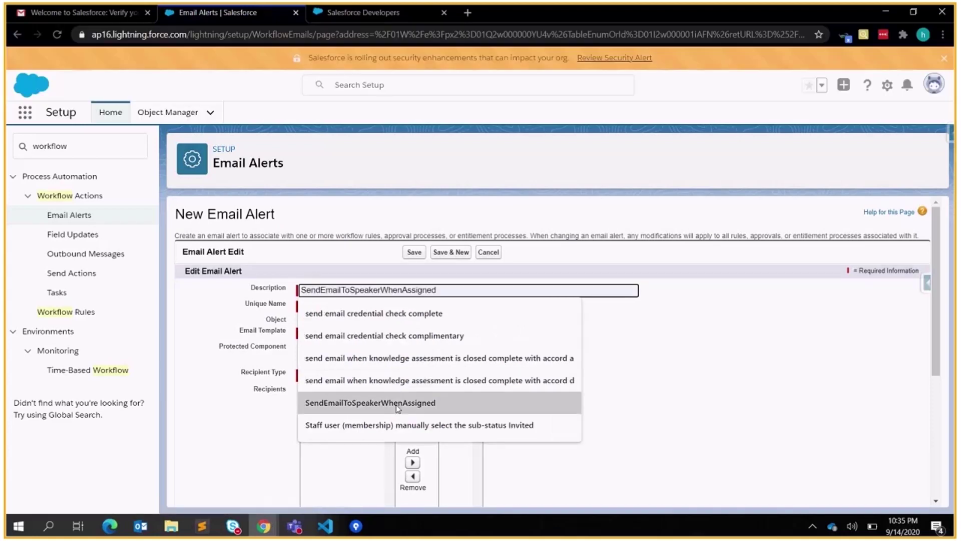
left_click(395, 404)
left_click(465, 307)
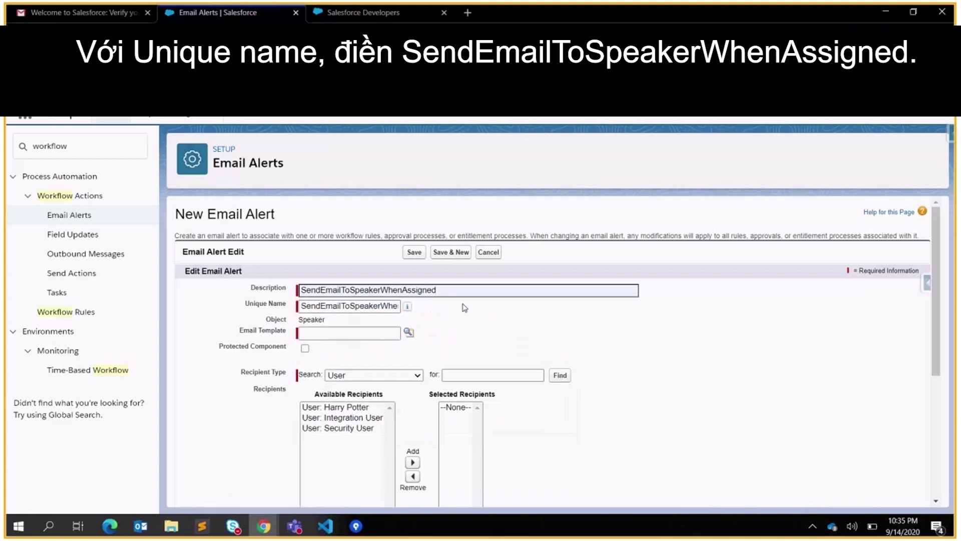
Assign the Booking speaker email template to the alert and add the Speaker's Email field as the selected recipient, using the Email Field recipient type
left_click(409, 333)
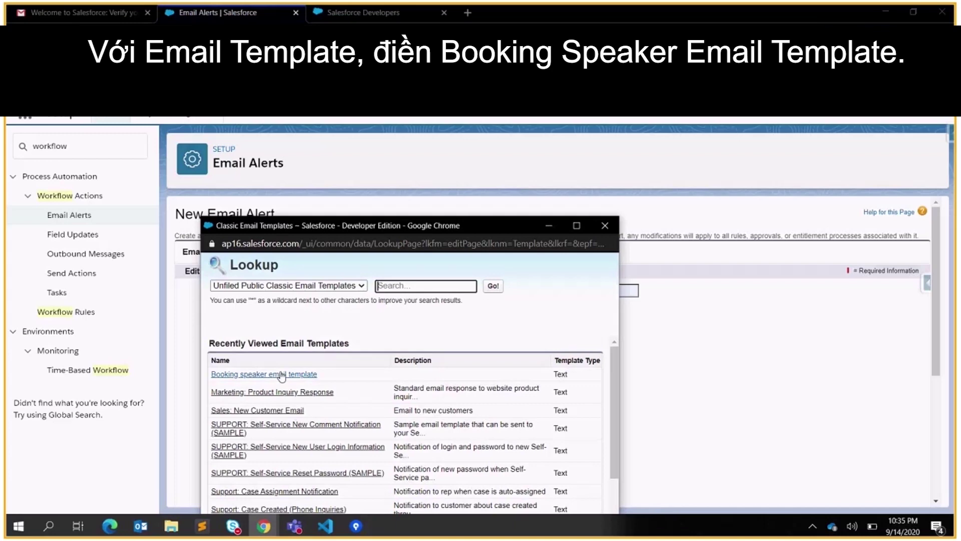
left_click(281, 374)
left_click(380, 375)
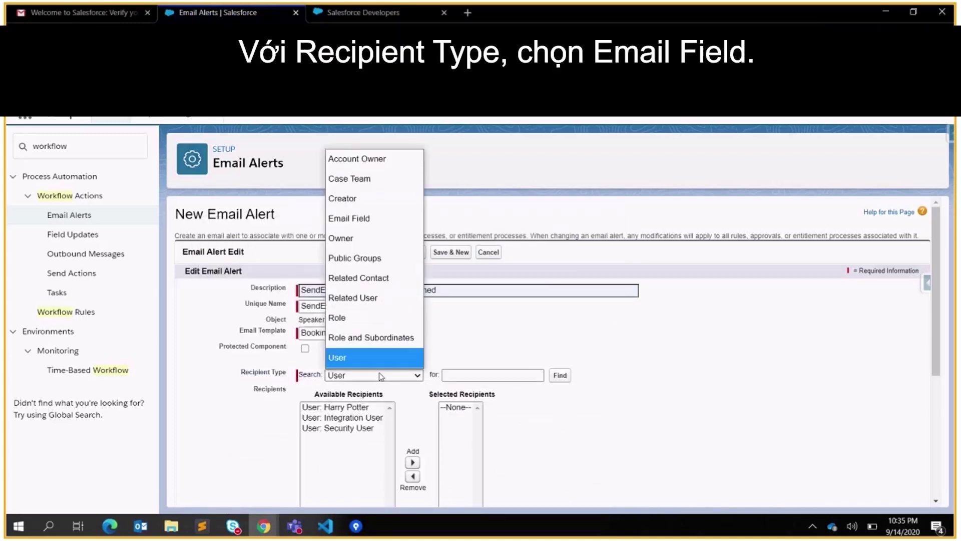
left_click(356, 218)
scroll(379, 292, "down", 3)
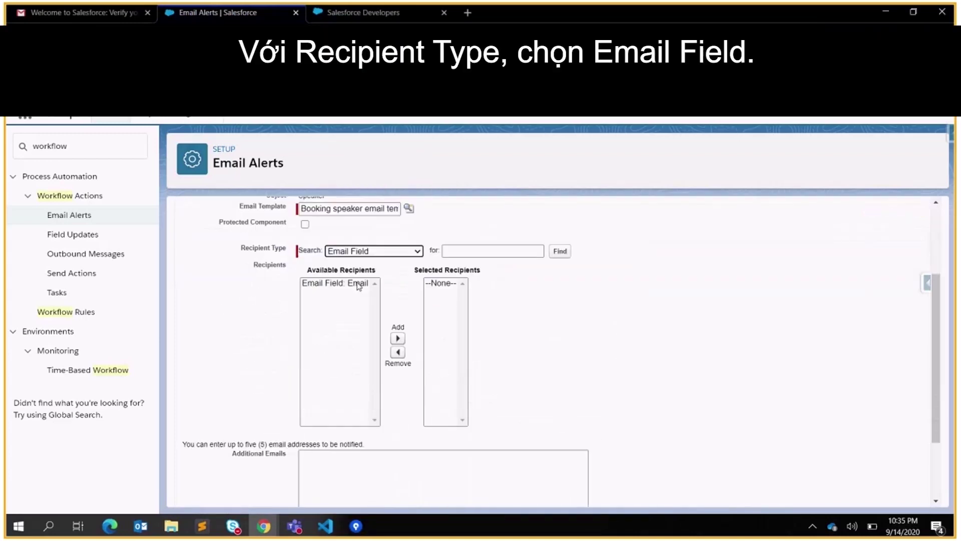
left_click(358, 283)
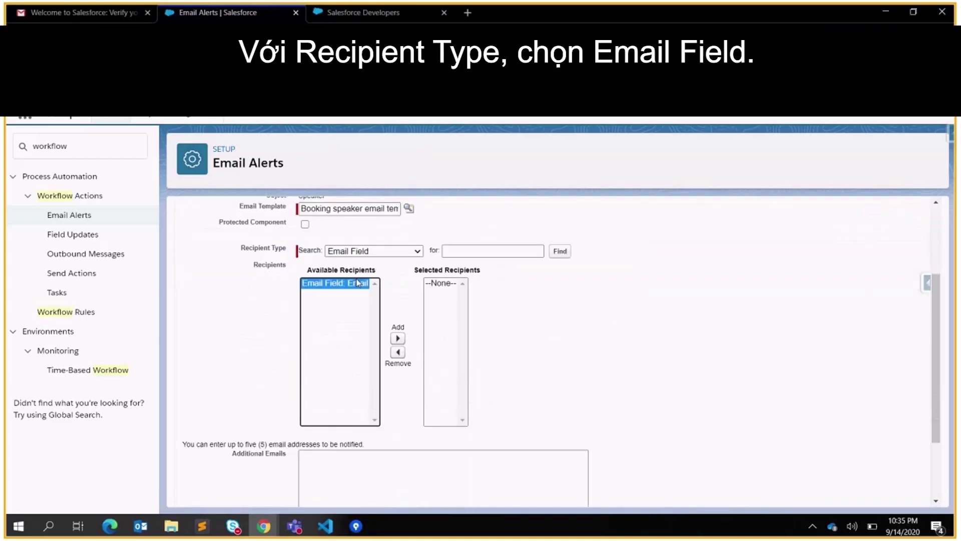
left_click(397, 328)
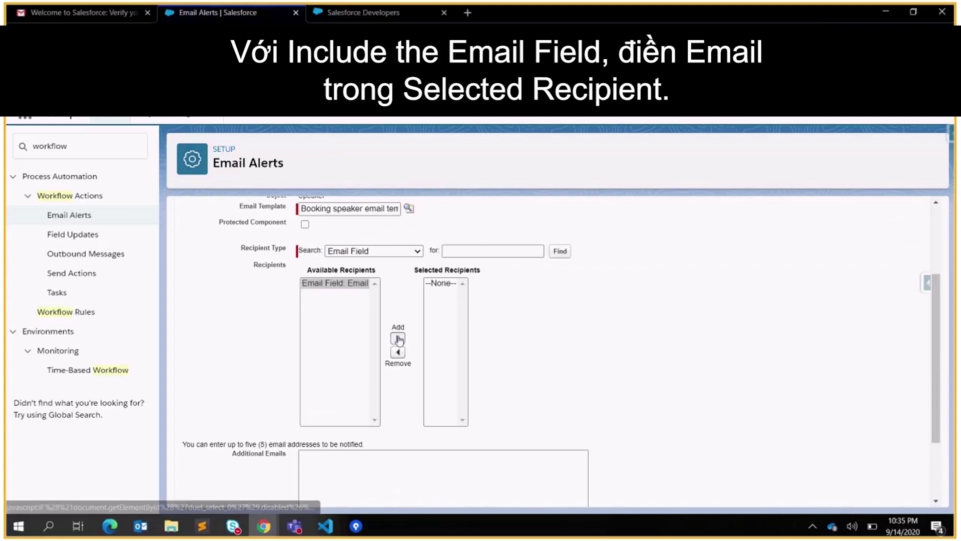
left_click(398, 339)
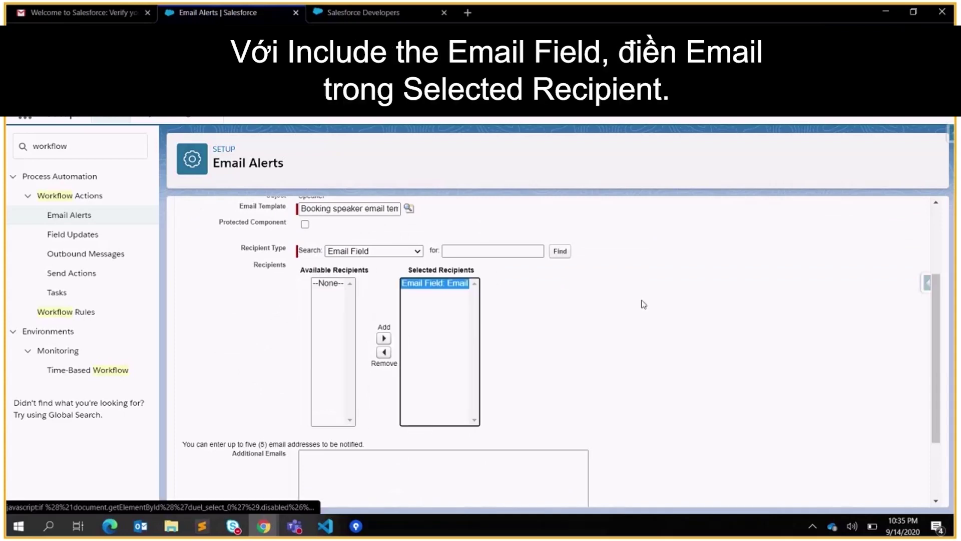
left_click(672, 326)
scroll(672, 326, "down", 1)
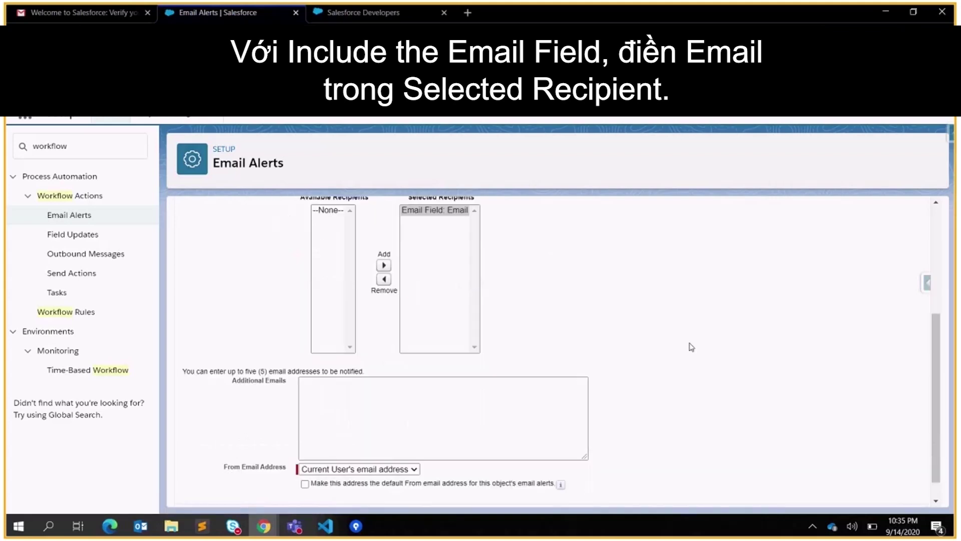
scroll(690, 347, "down", 1)
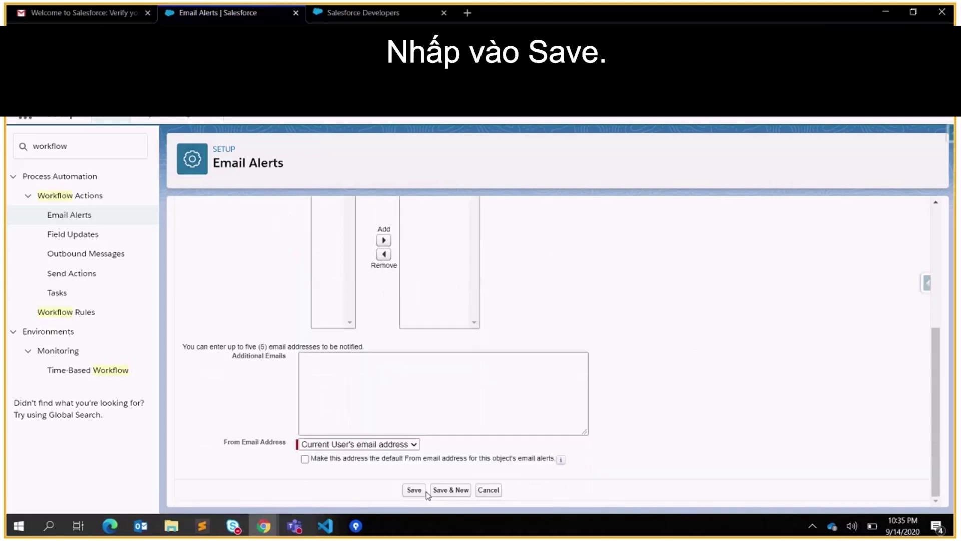